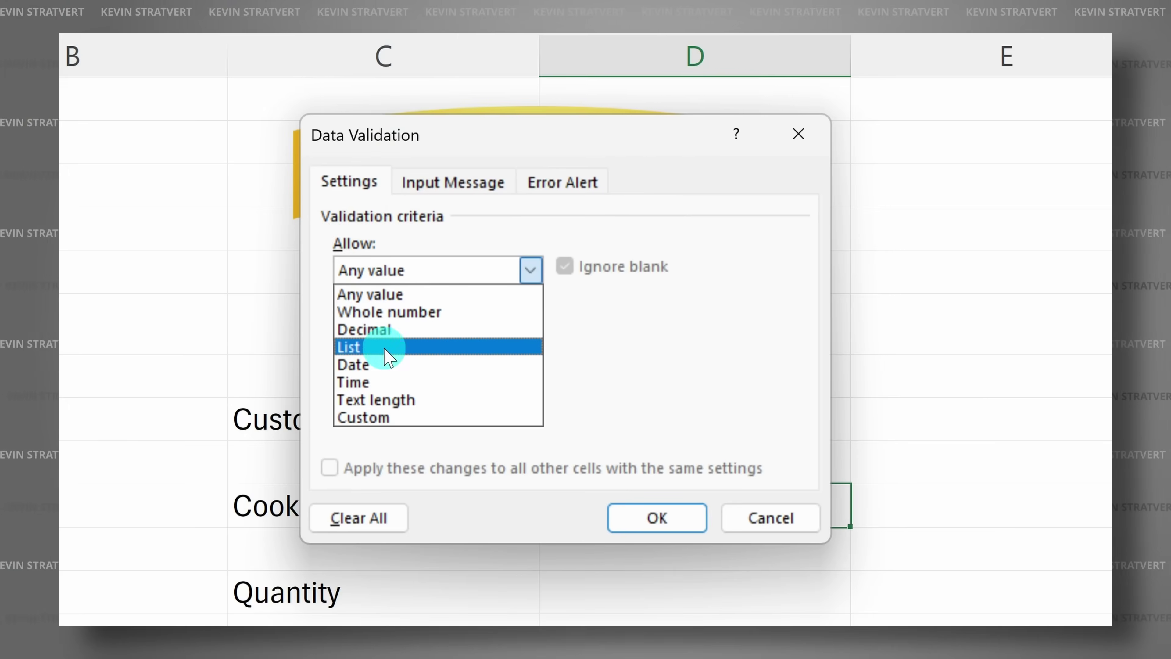
left_click(385, 345)
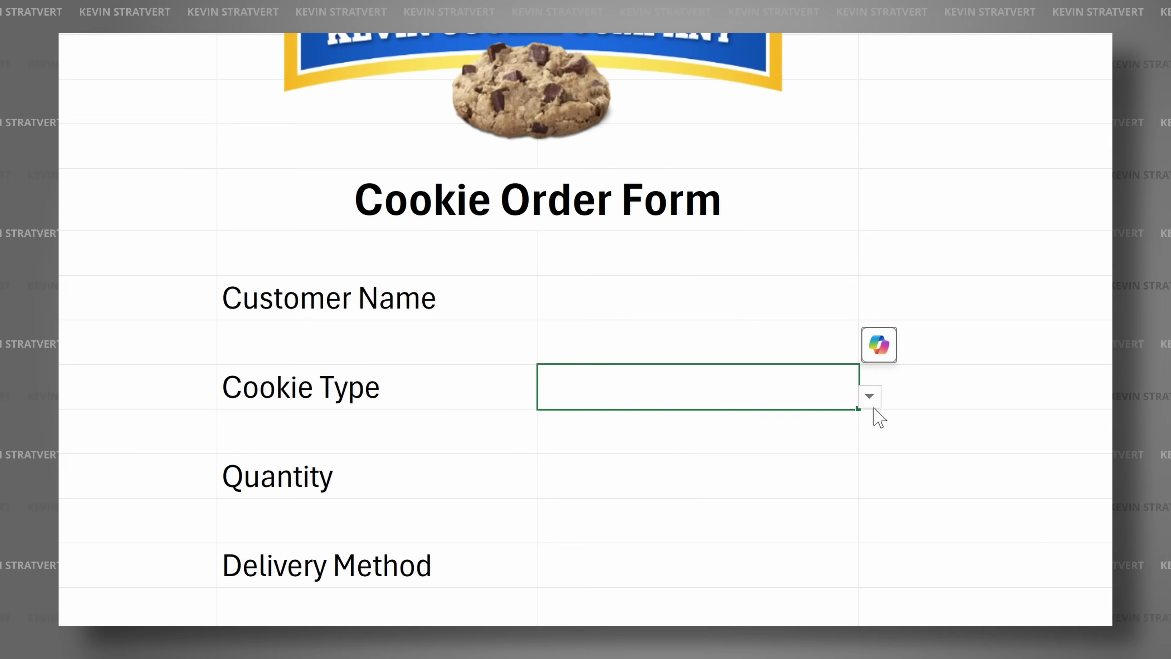
left_click(870, 400)
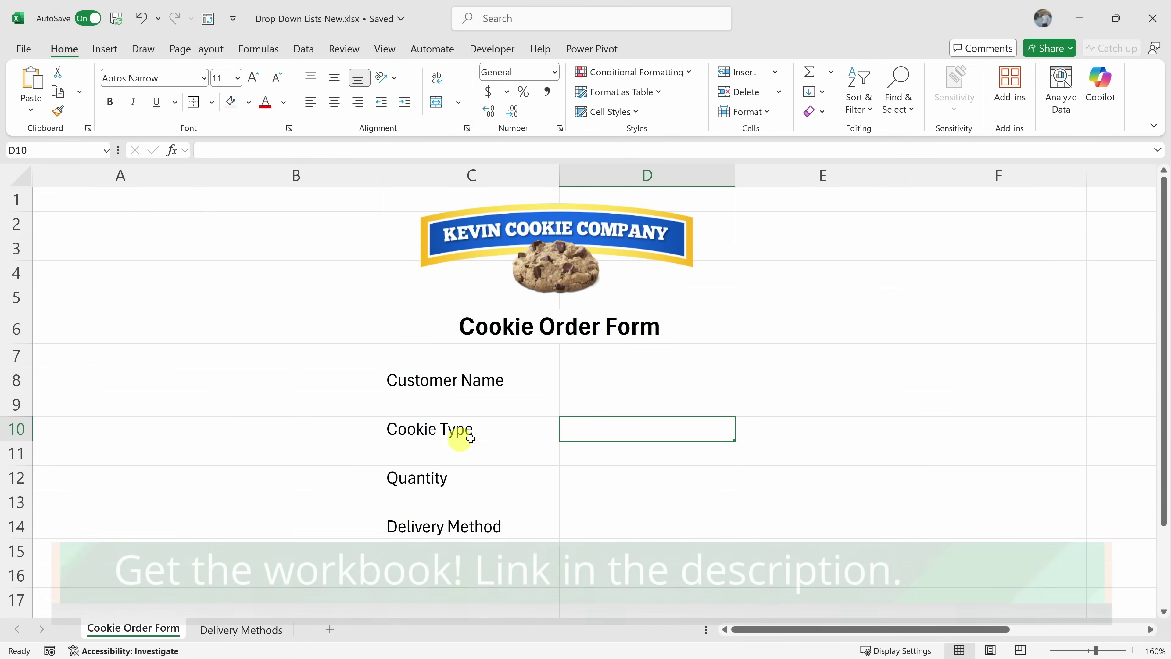
Start data validation for the Cookie Type answer cell D10 and allow only values from a List.
left_click(441, 435)
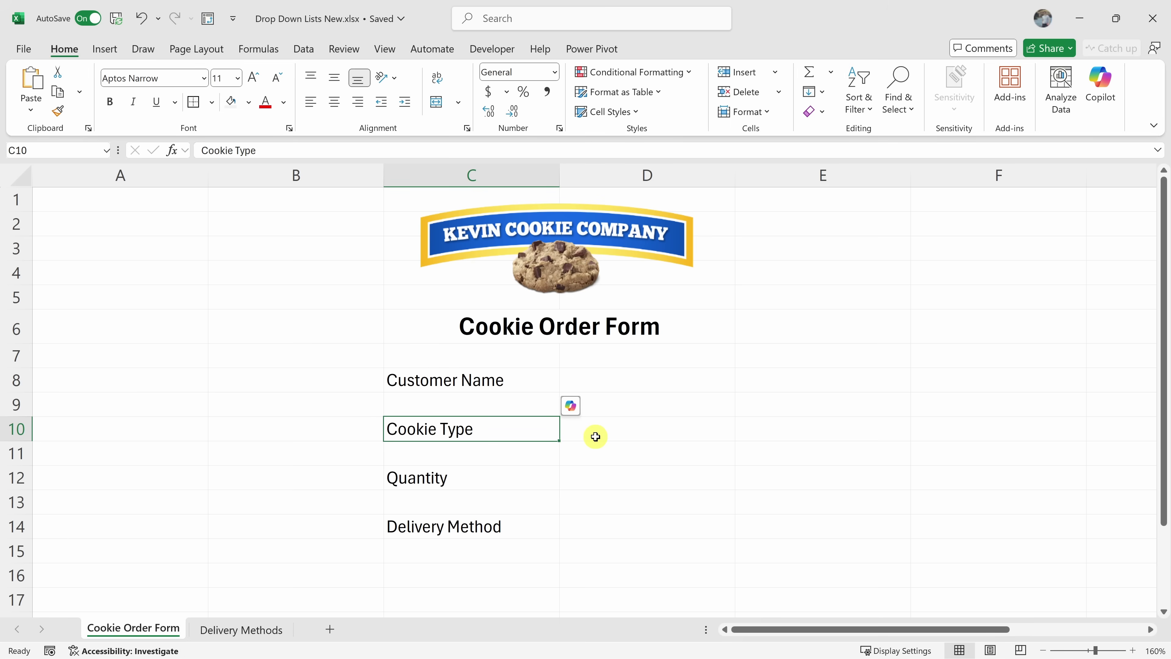
left_click(620, 429)
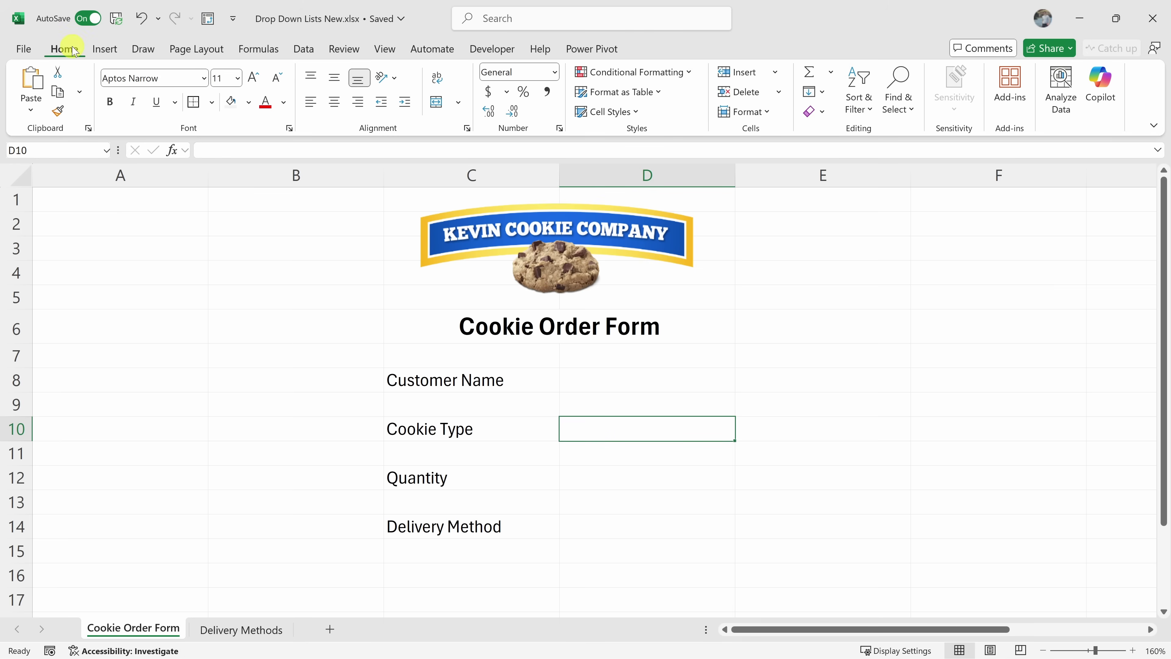
left_click(305, 48)
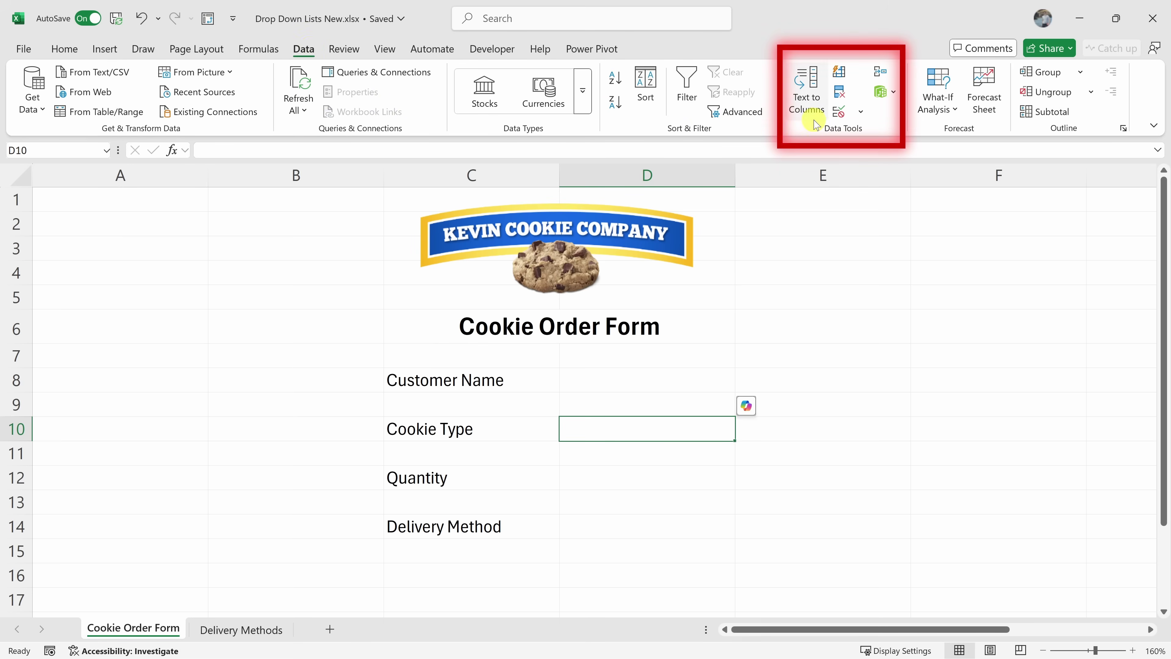
left_click(841, 115)
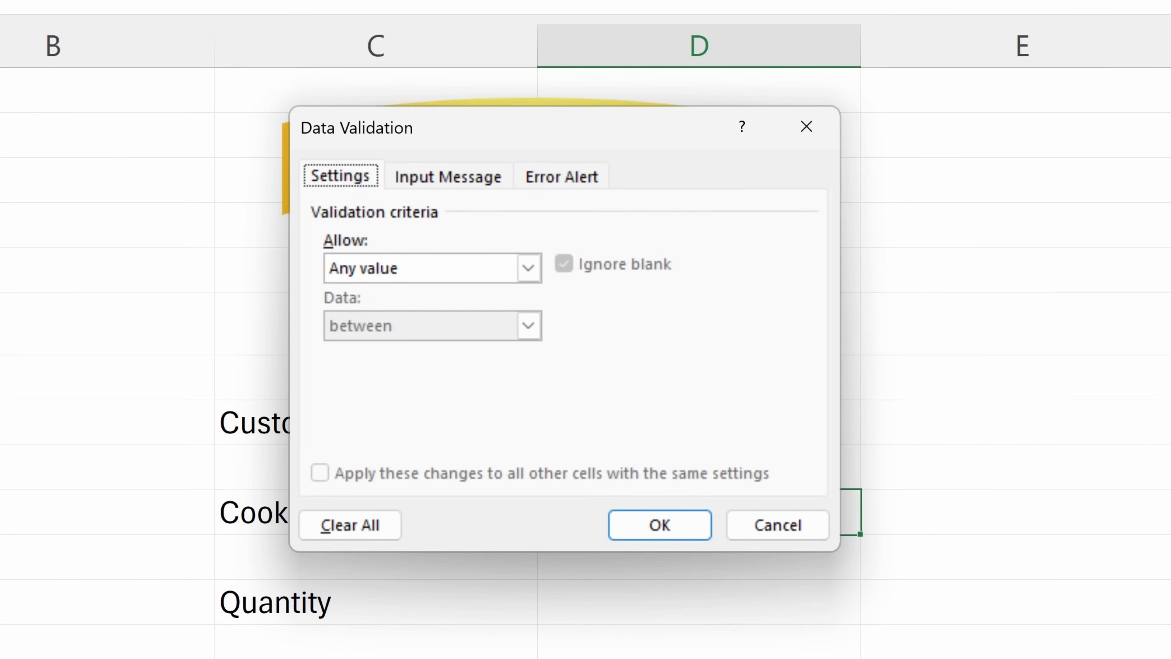
left_click(392, 272)
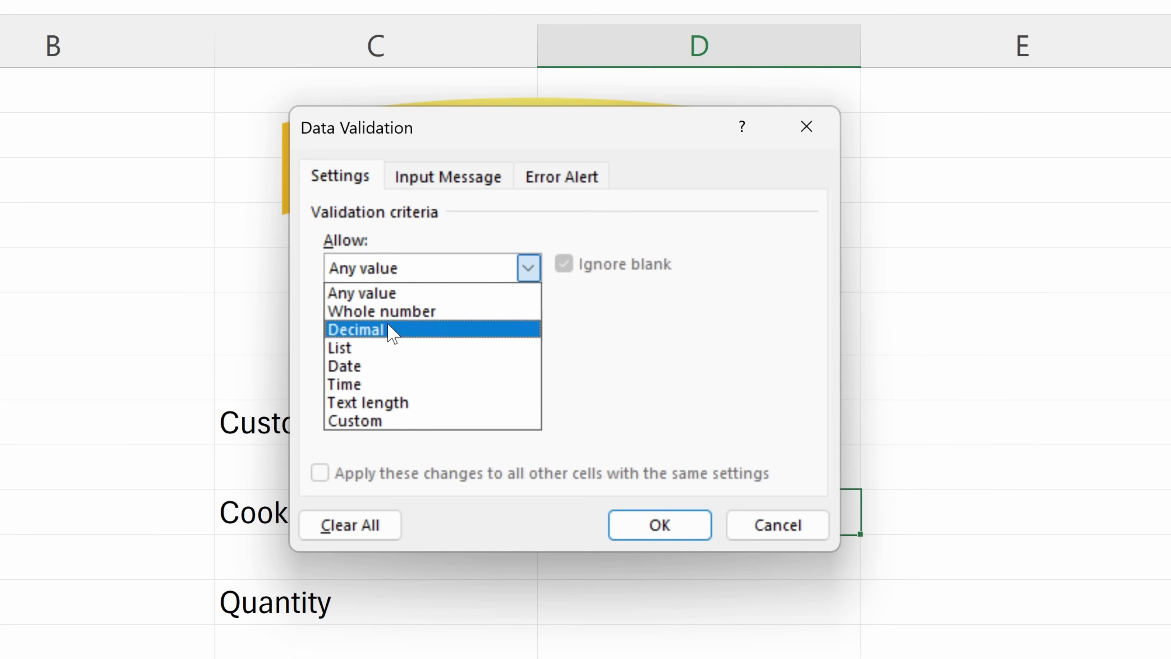
left_click(377, 350)
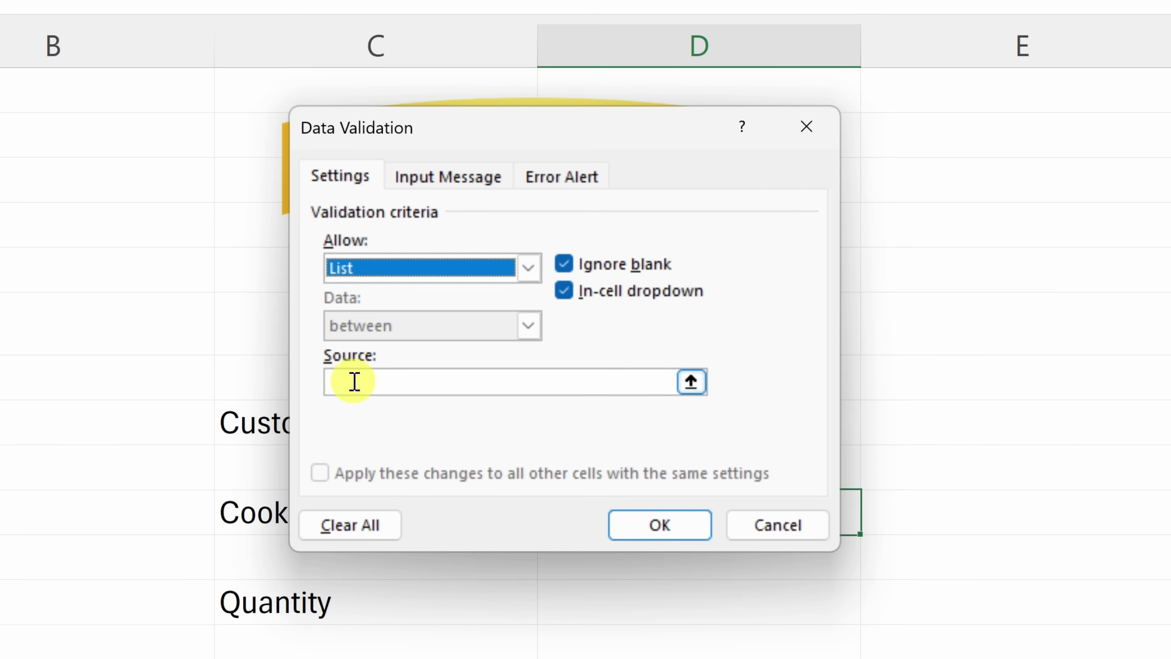
Enter "Chocolate Chip, Oatmeal Raisin, Snickerdoodle, Fortune" as the list source, apply the validation, and check the choices in D10's drop-down.
left_click(372, 381)
key("ctrl+v")
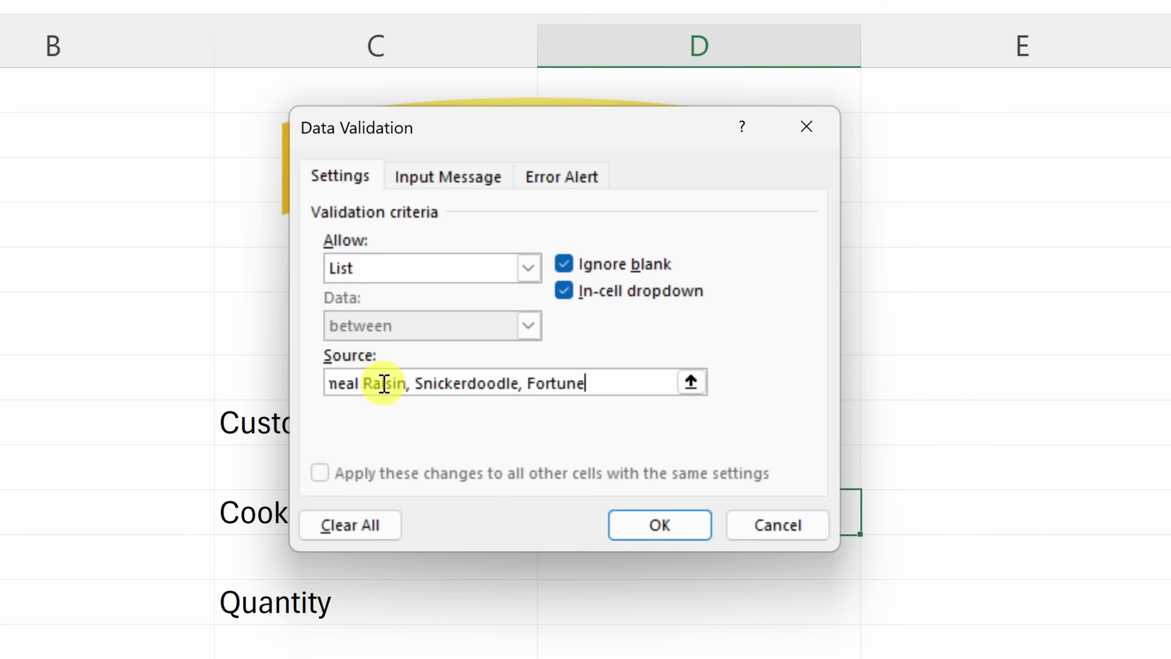
left_click_drag(384, 383, 347, 384)
left_click(349, 382)
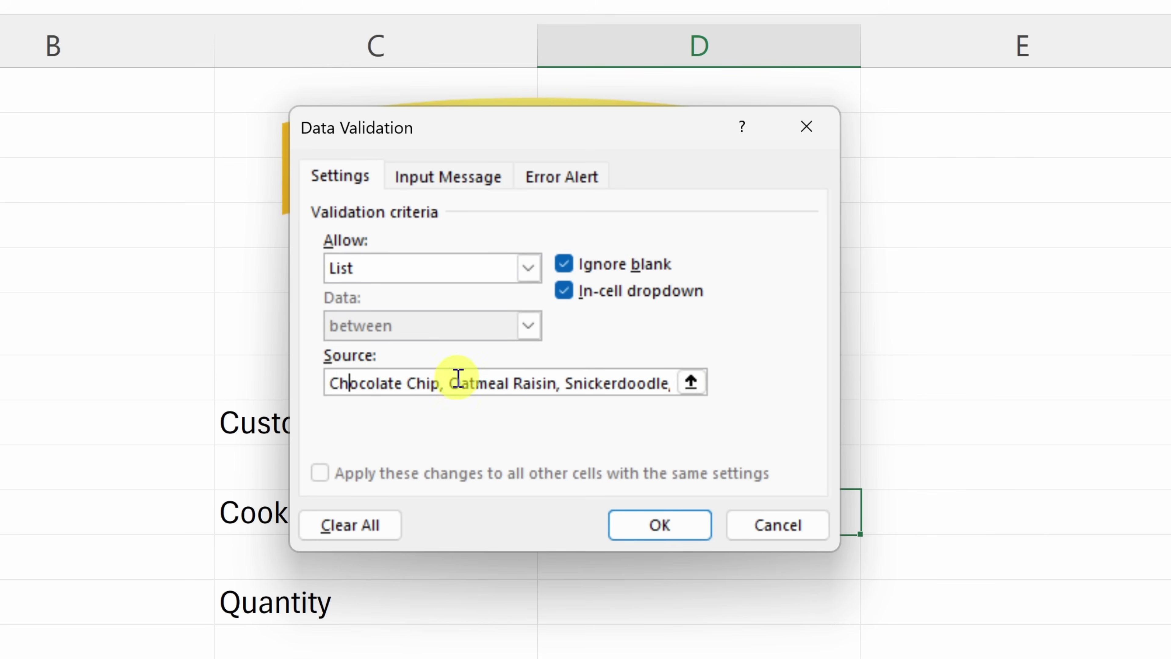
left_click_drag(563, 383, 333, 390)
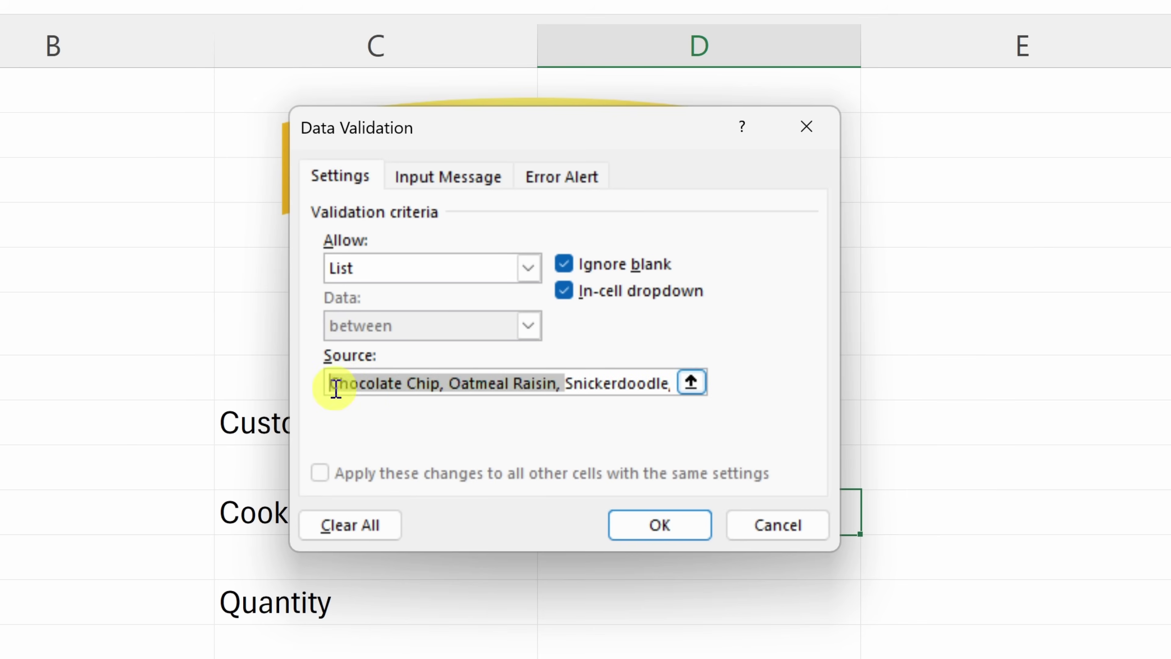
left_click(413, 386)
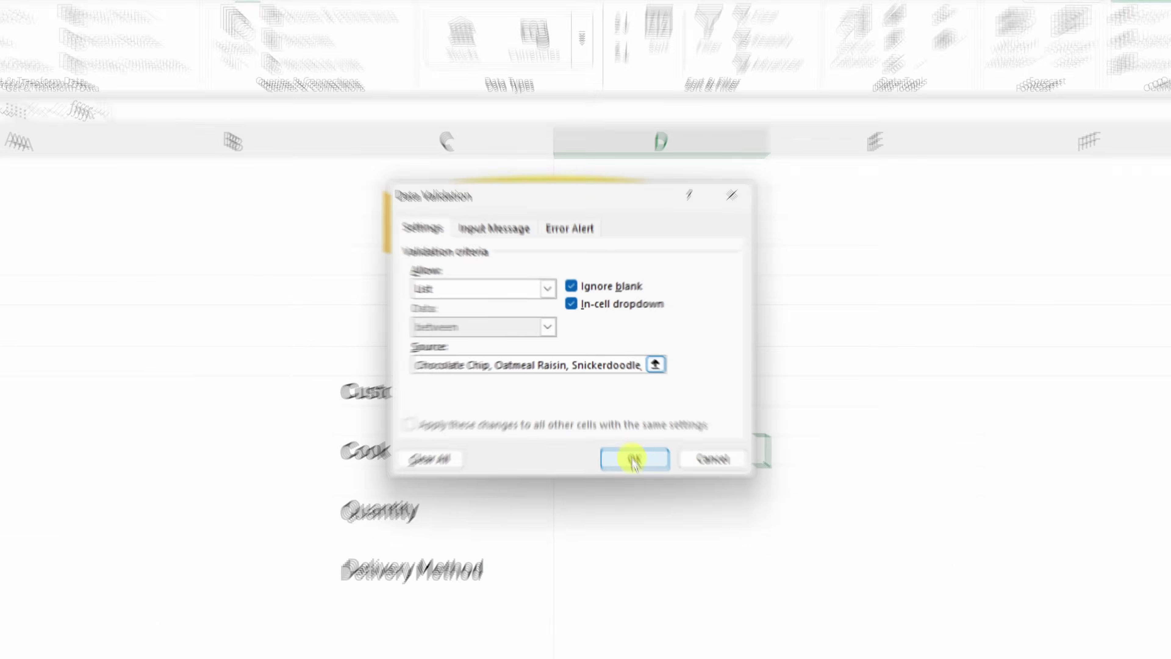
left_click(659, 525)
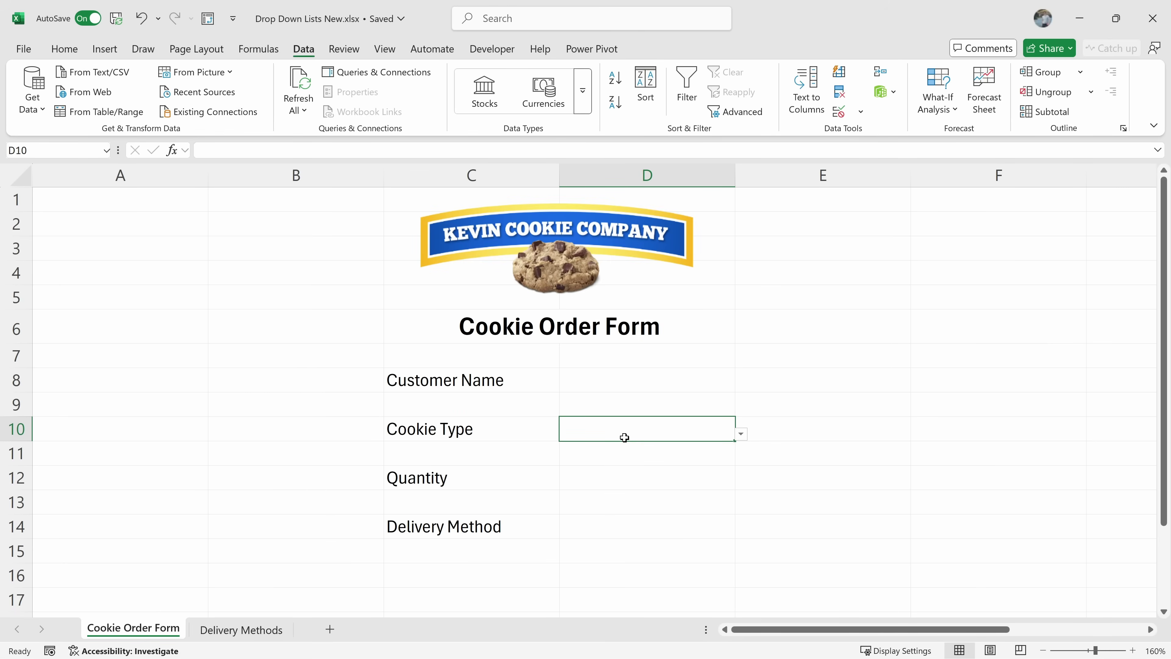
left_click(743, 440)
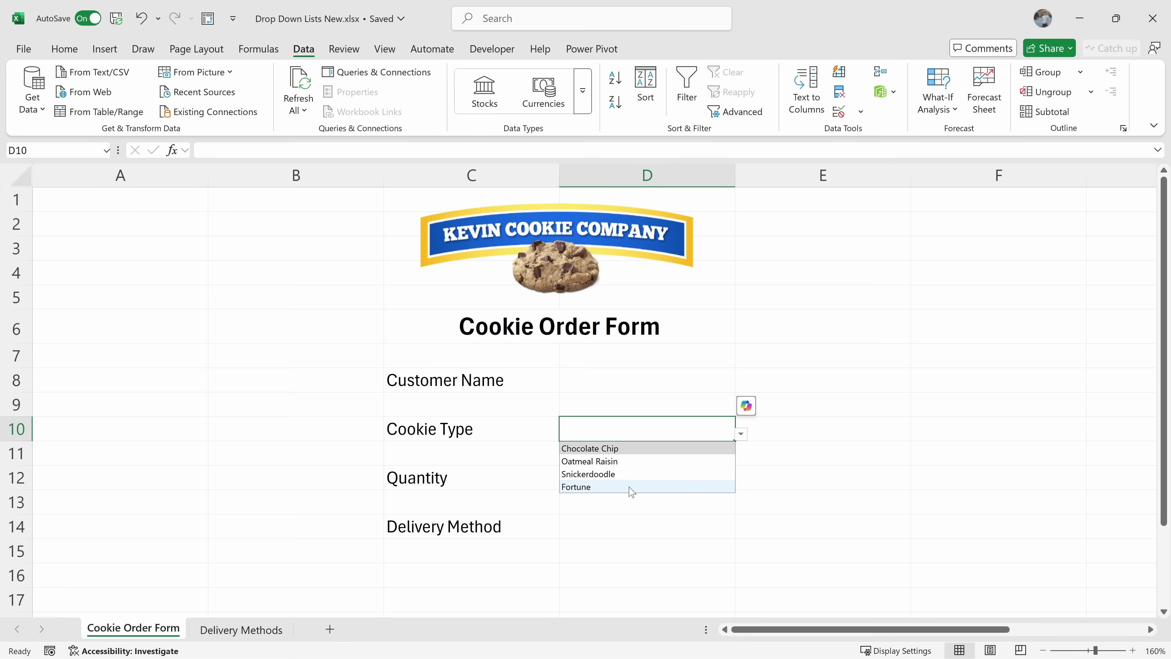
left_click(649, 433)
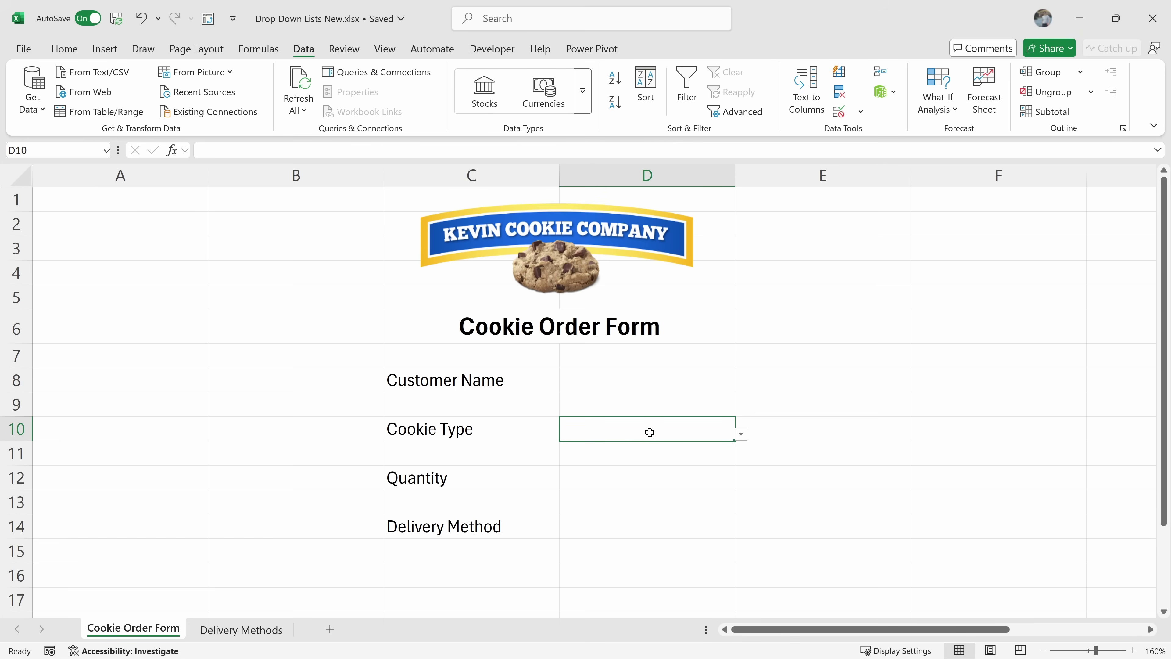
Add "Double Chocolate Chunk" to the end of D10's validation list source, apply it, and check the drop-down's choices.
left_click(838, 112)
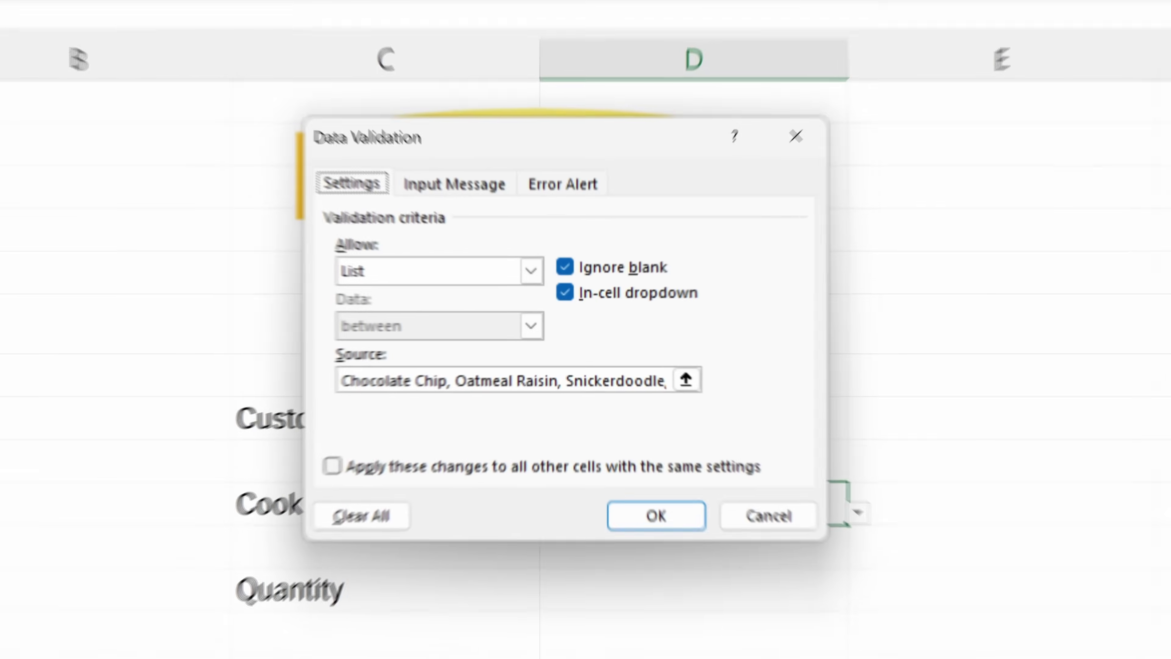
left_click_drag(597, 380, 797, 382)
left_click(671, 382)
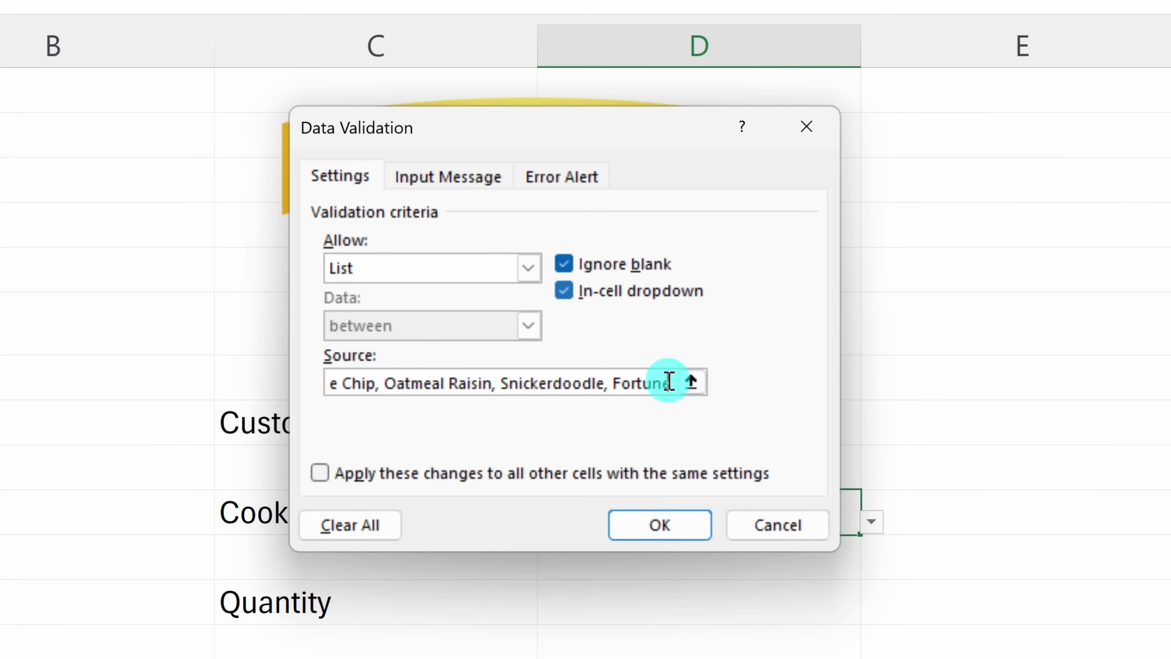
type(", Double Chocolate Chunk")
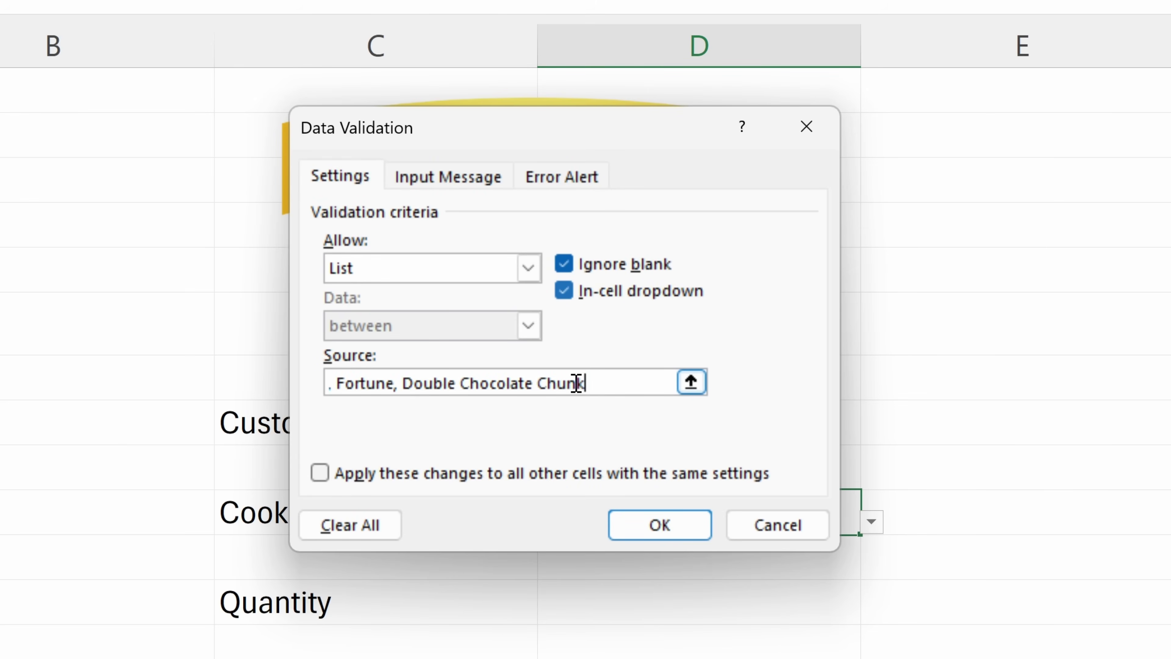
left_click(650, 525)
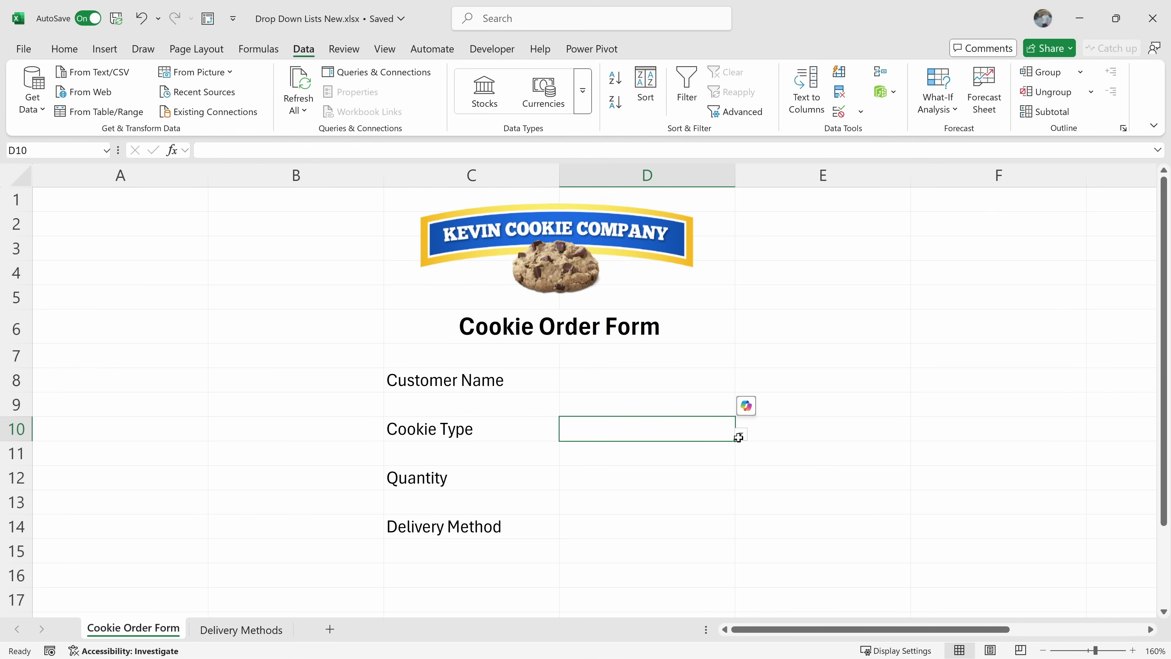
left_click(740, 434)
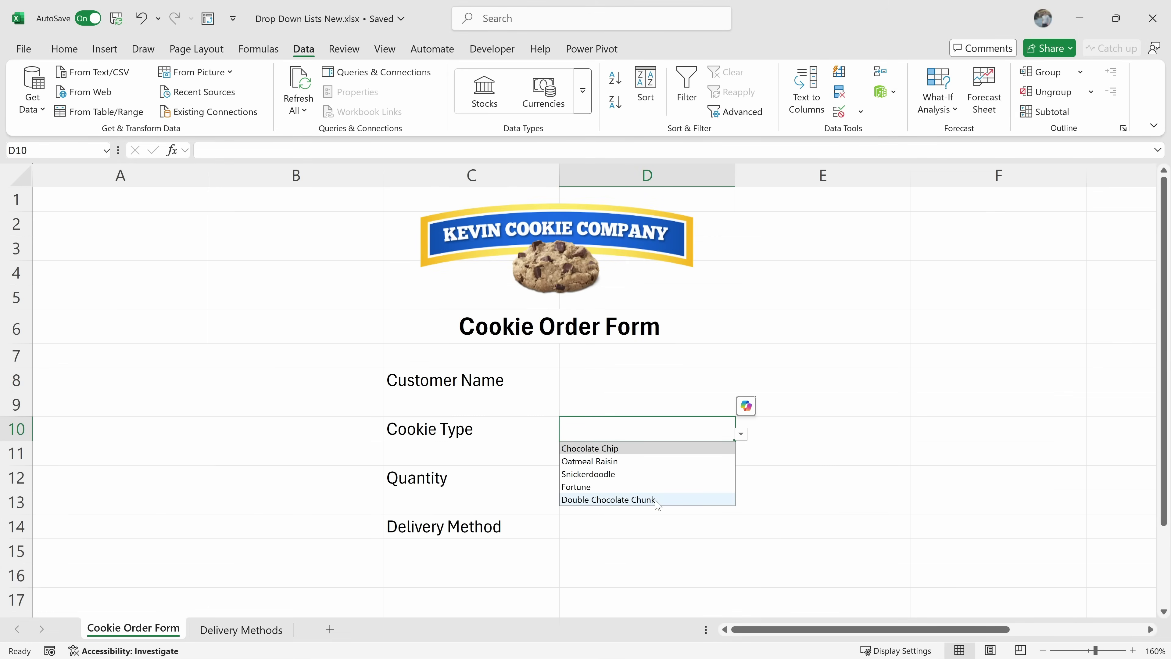
left_click(567, 423)
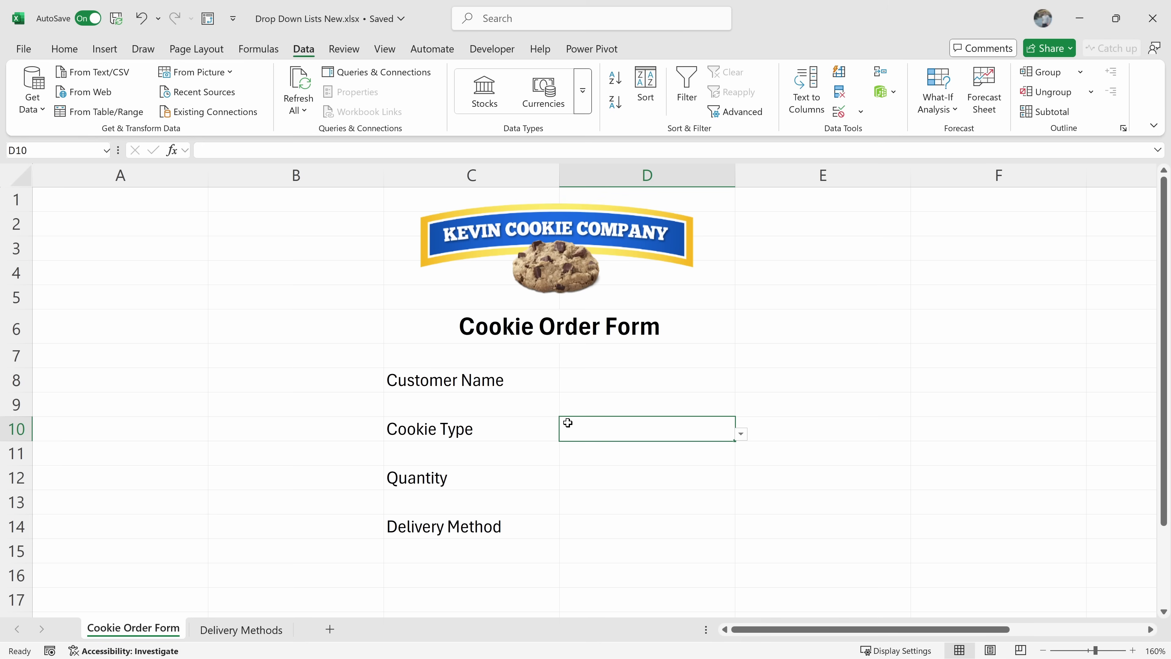
Format the Cookie Type answer cell D10 with a light gray fill and a thin gray outline.
left_click(581, 408)
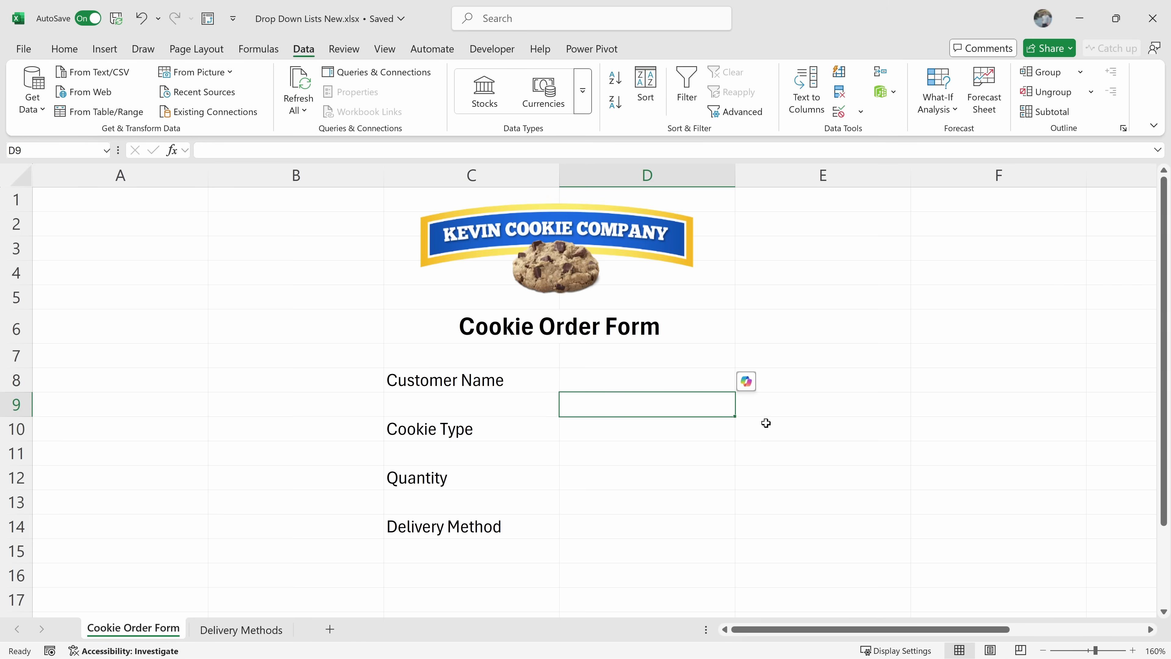
left_click(623, 435)
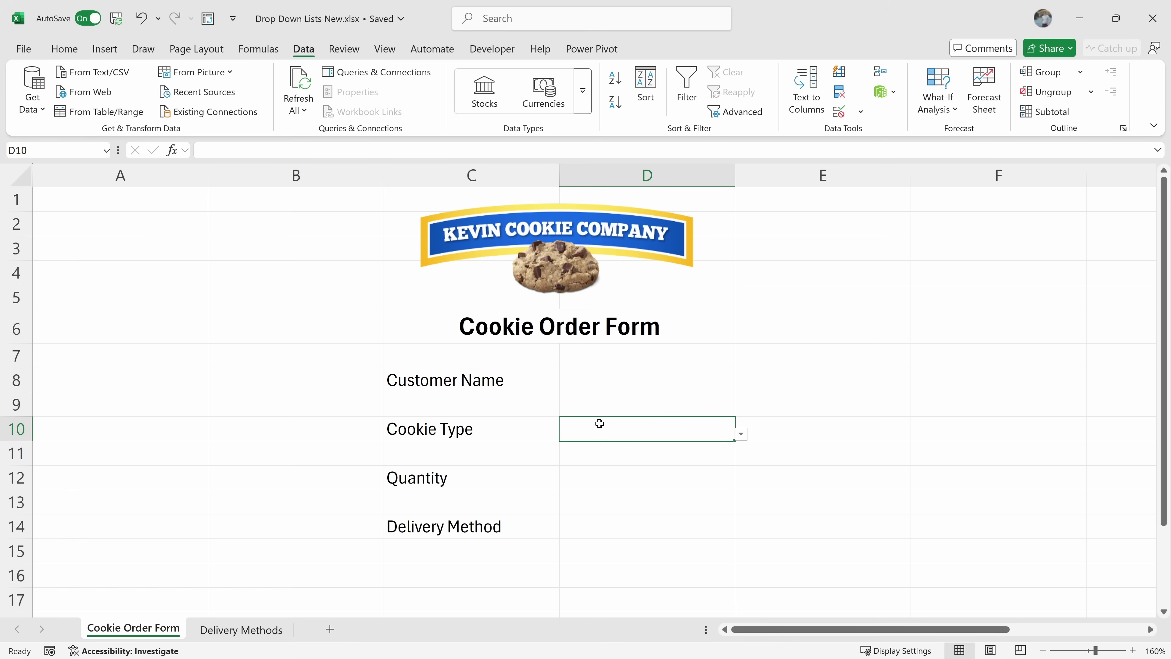
left_click(72, 49)
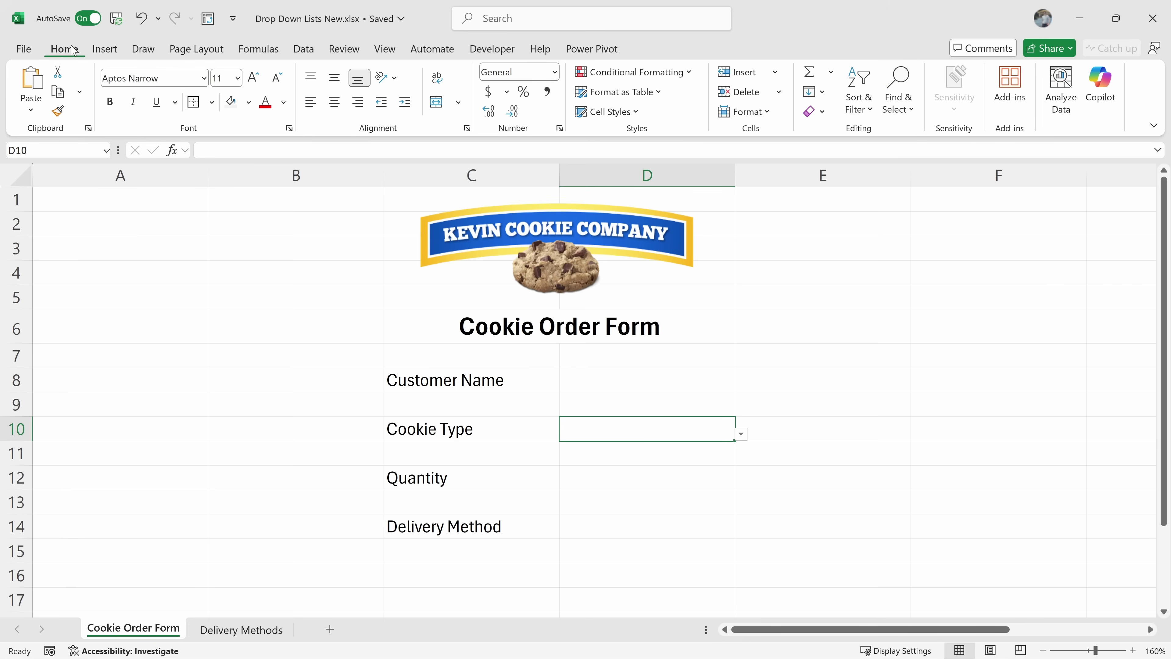
left_click(232, 105)
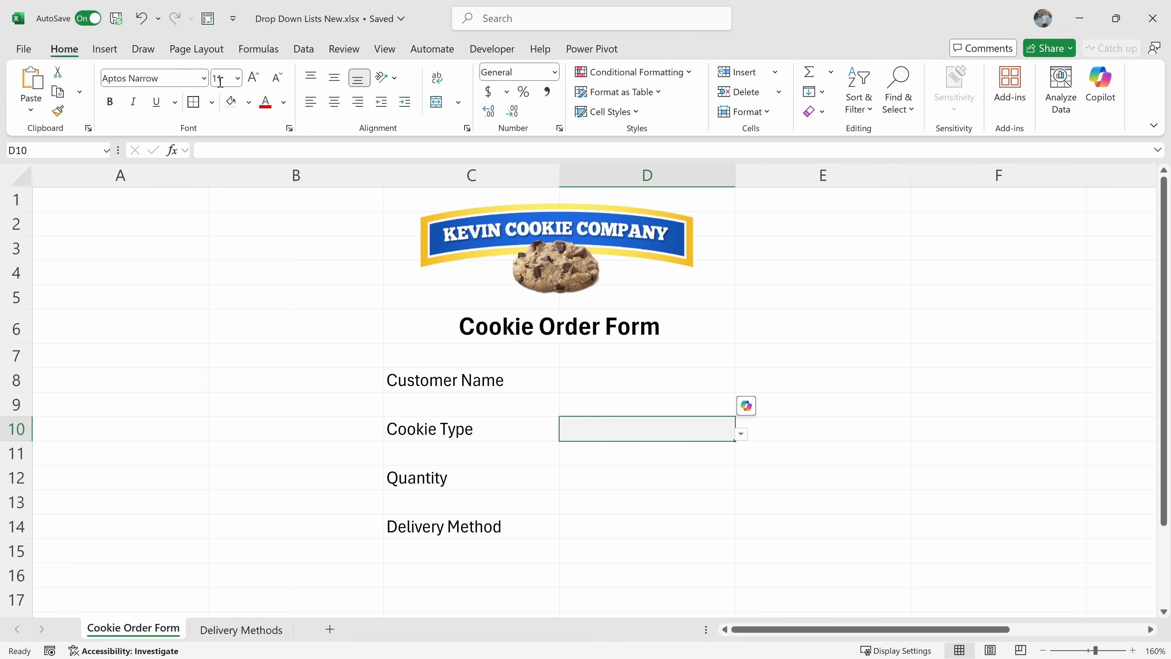
left_click(202, 107)
left_click(612, 468)
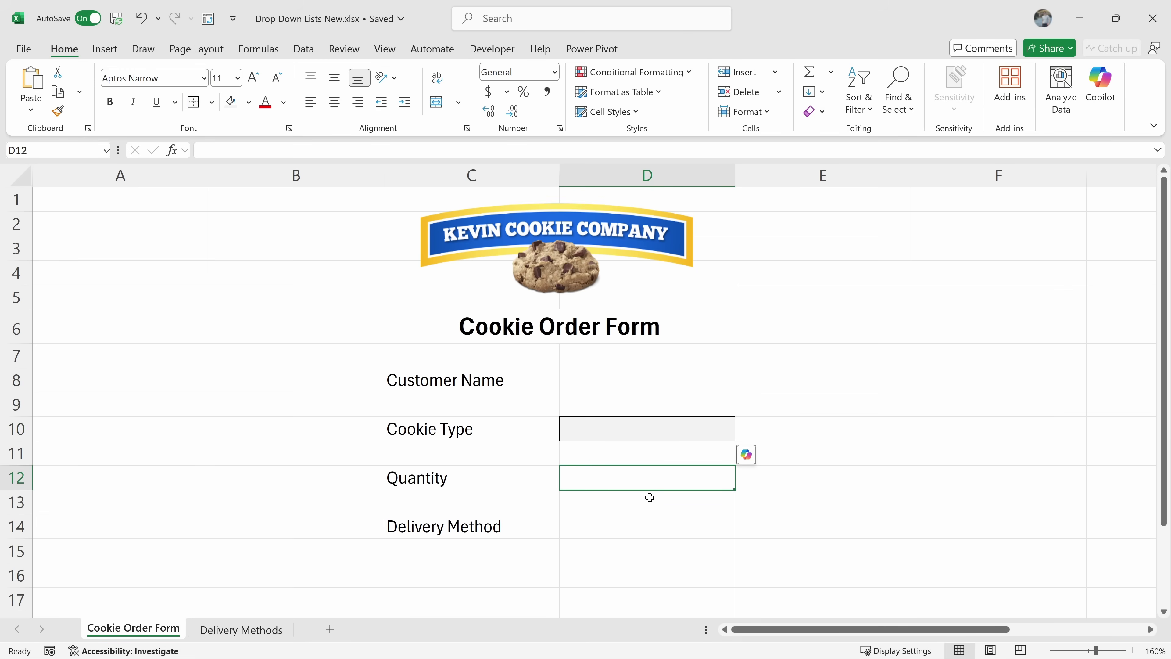
left_click(647, 436)
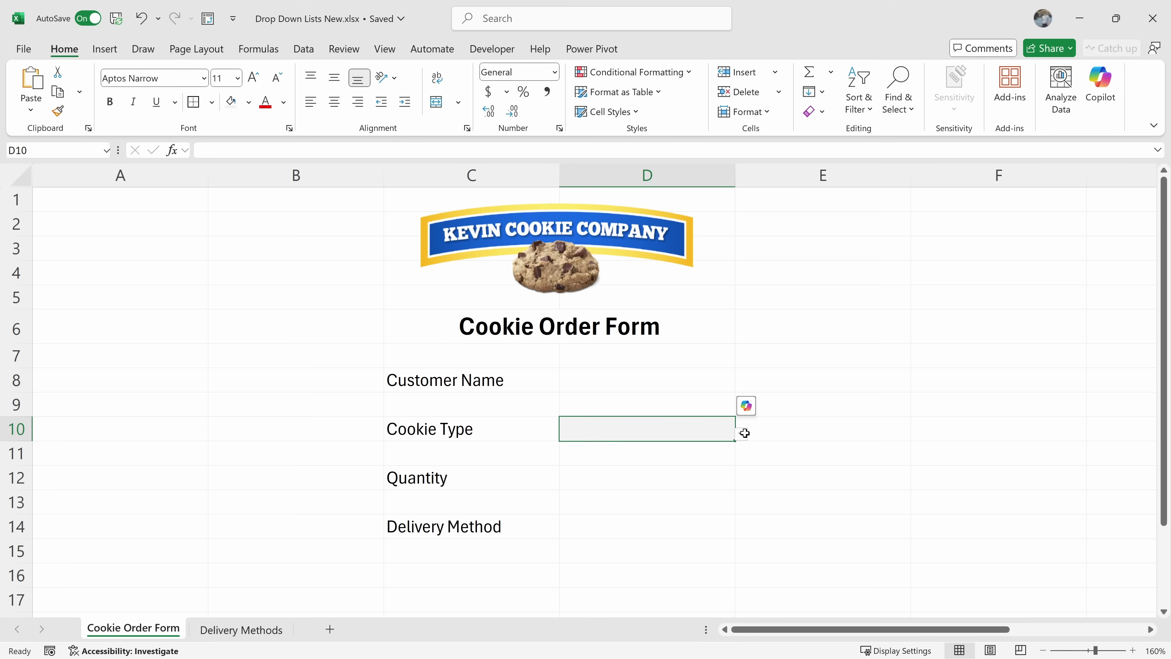
left_click(625, 375)
left_click(626, 476)
left_click(638, 527)
left_click(637, 428)
left_click(639, 385)
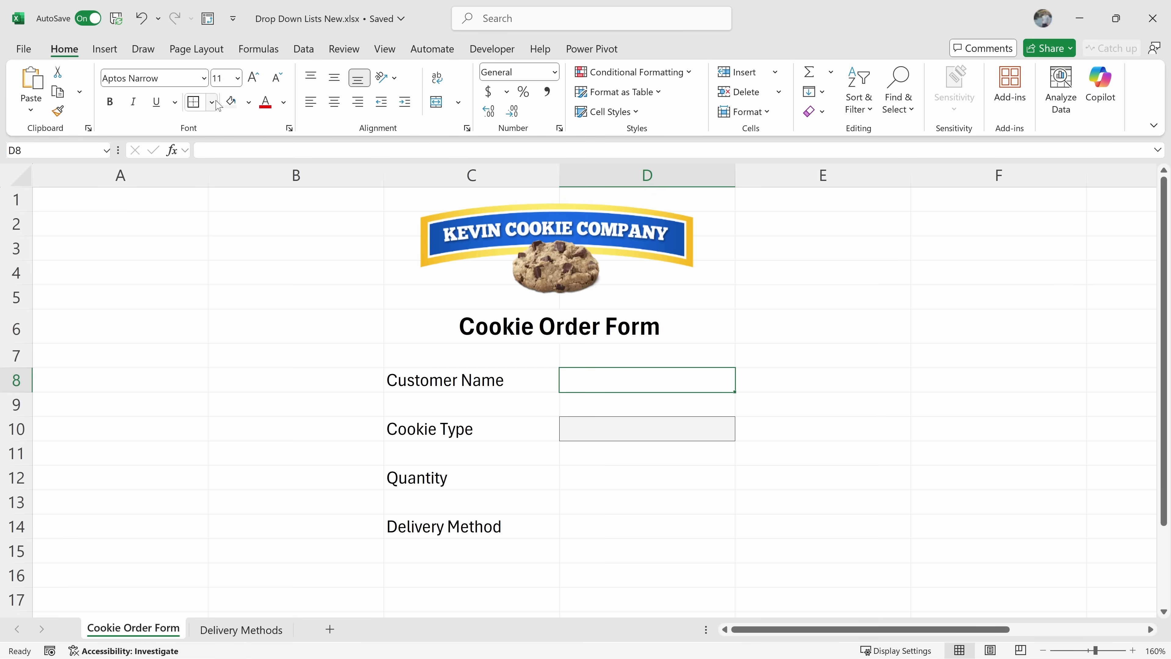
Copy the formatting of Cookie Type cell D10 onto the Customer Name answer cell D8 with Format Painter.
left_click(670, 437)
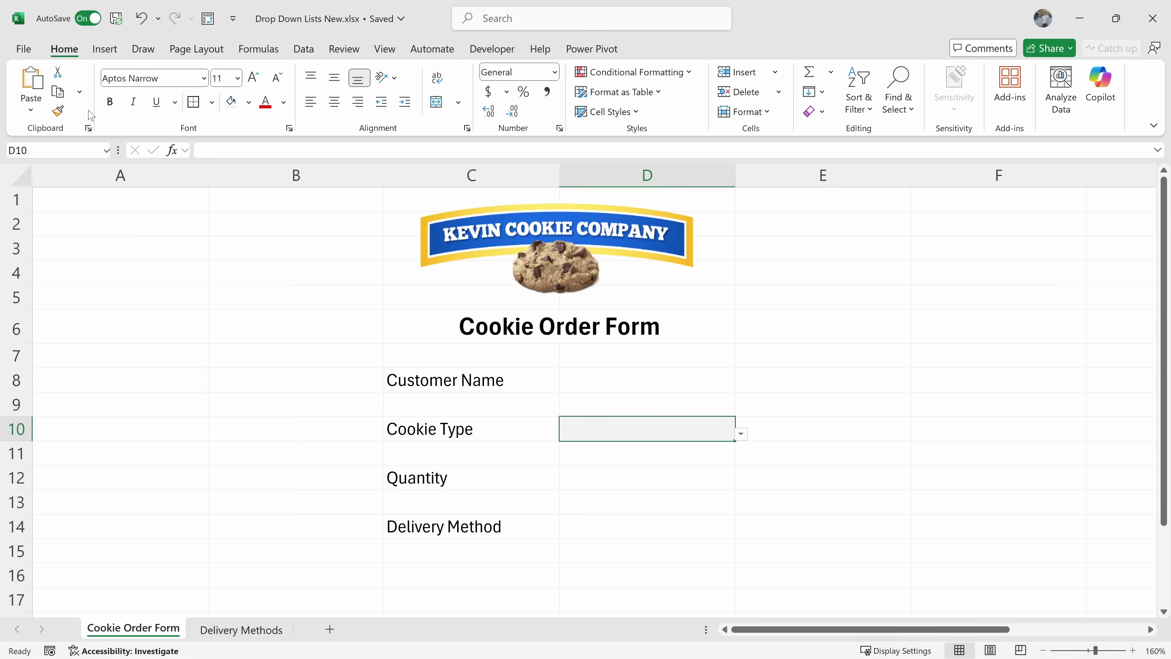
left_click(62, 120)
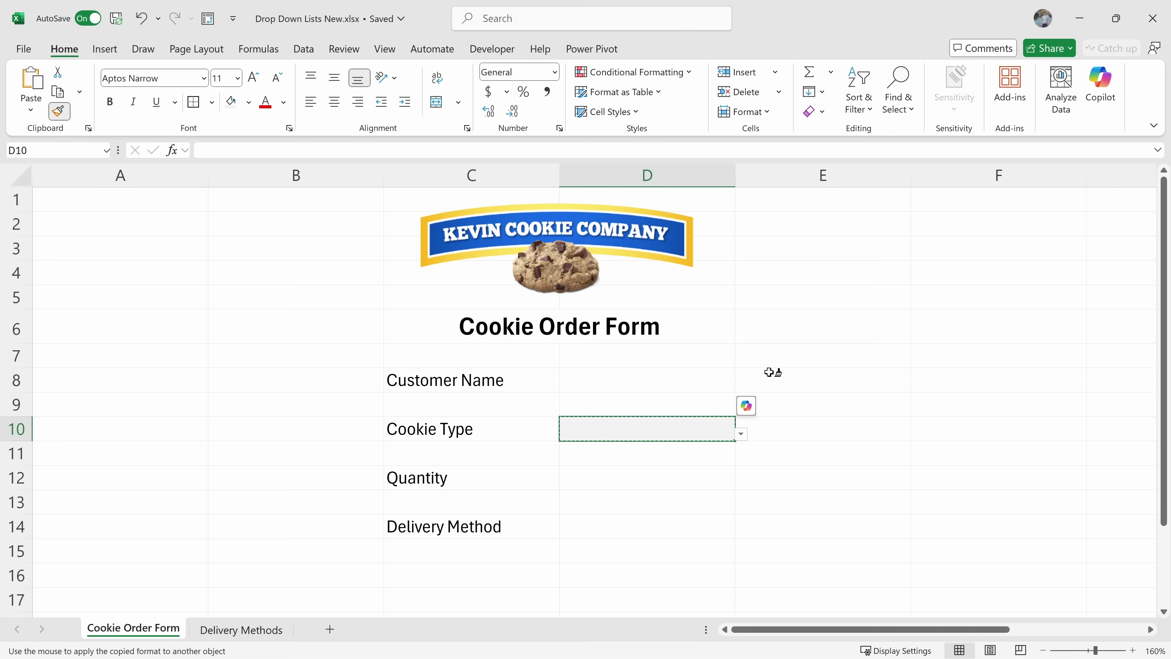
left_click(654, 382)
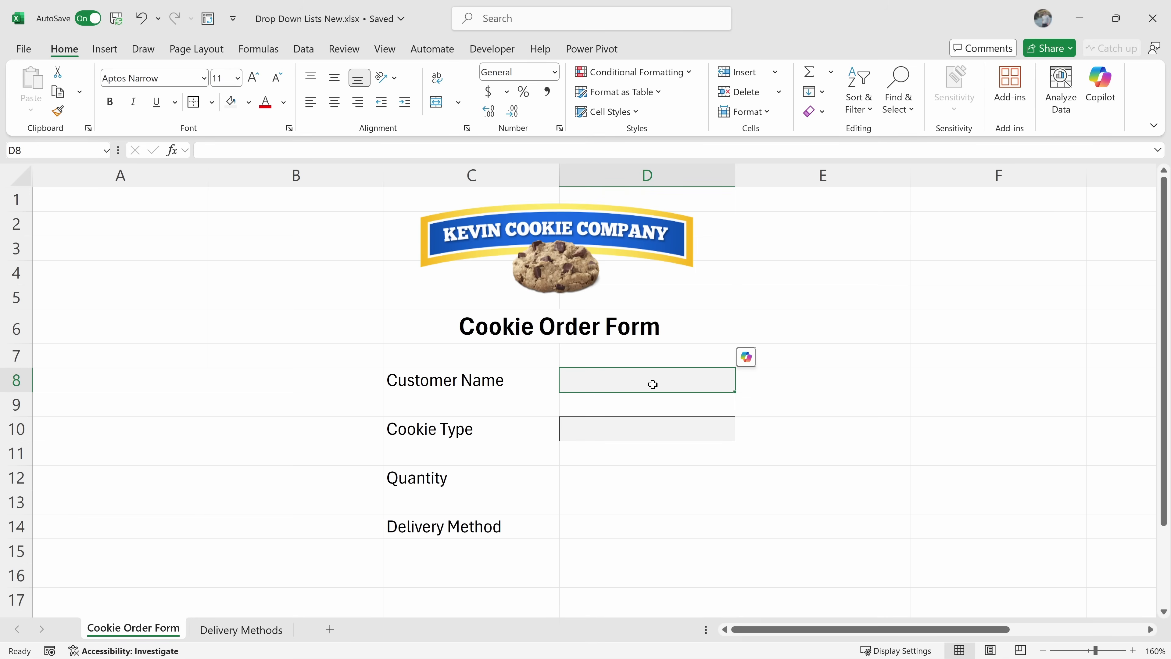
left_click(651, 469)
left_click(658, 531)
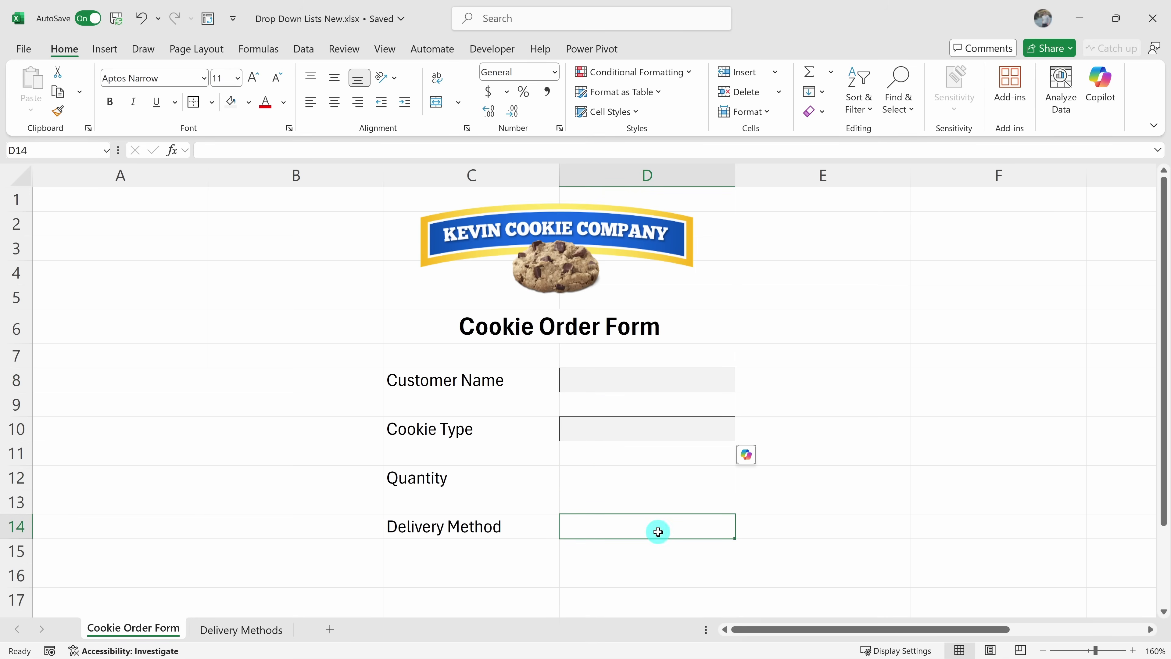
left_click(662, 473)
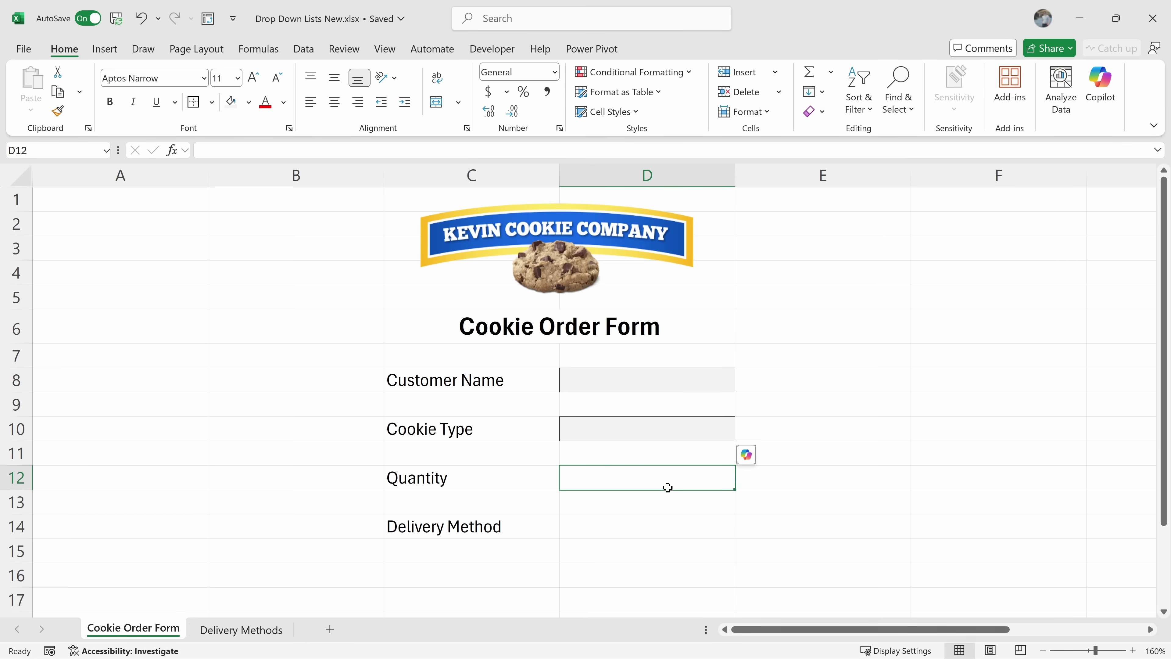
Copy the formatting of Cookie Type cell D10 onto Quantity cell D12 and Delivery Method cell D14 with Format Painter.
left_click(678, 427)
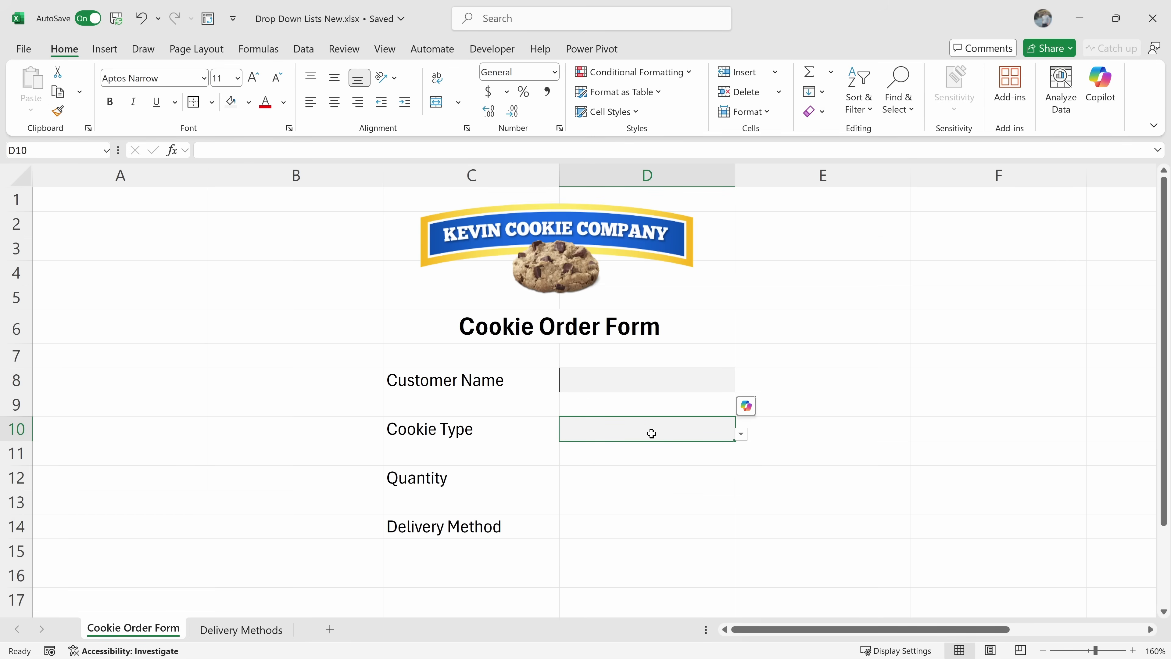
left_click(58, 112)
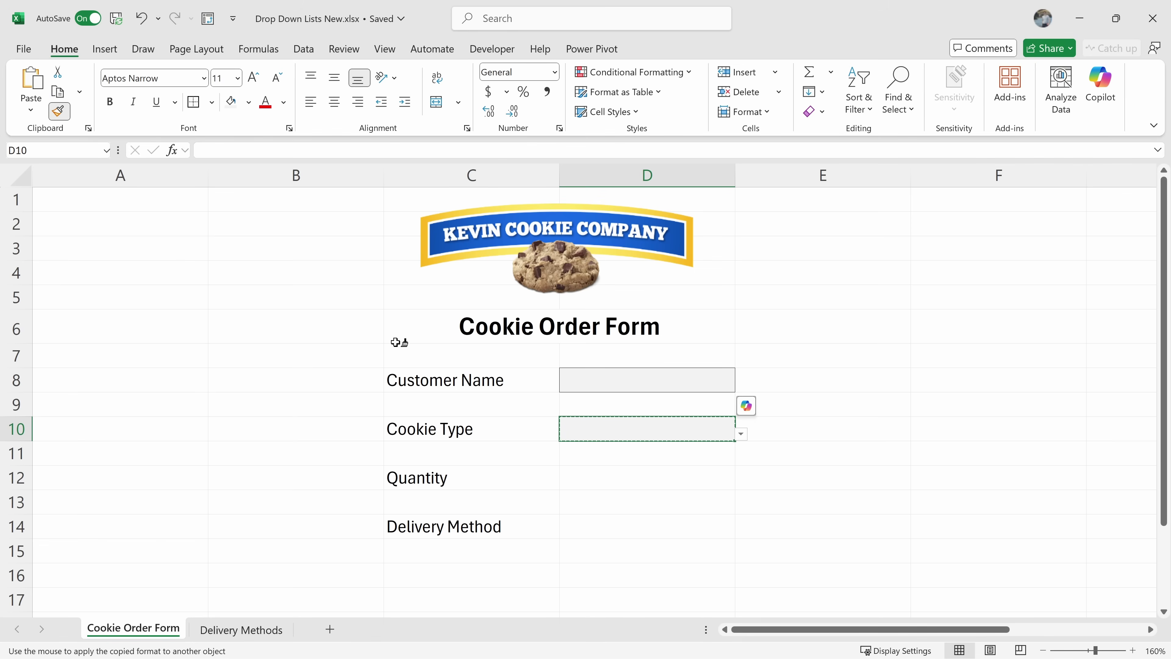
left_click(599, 479)
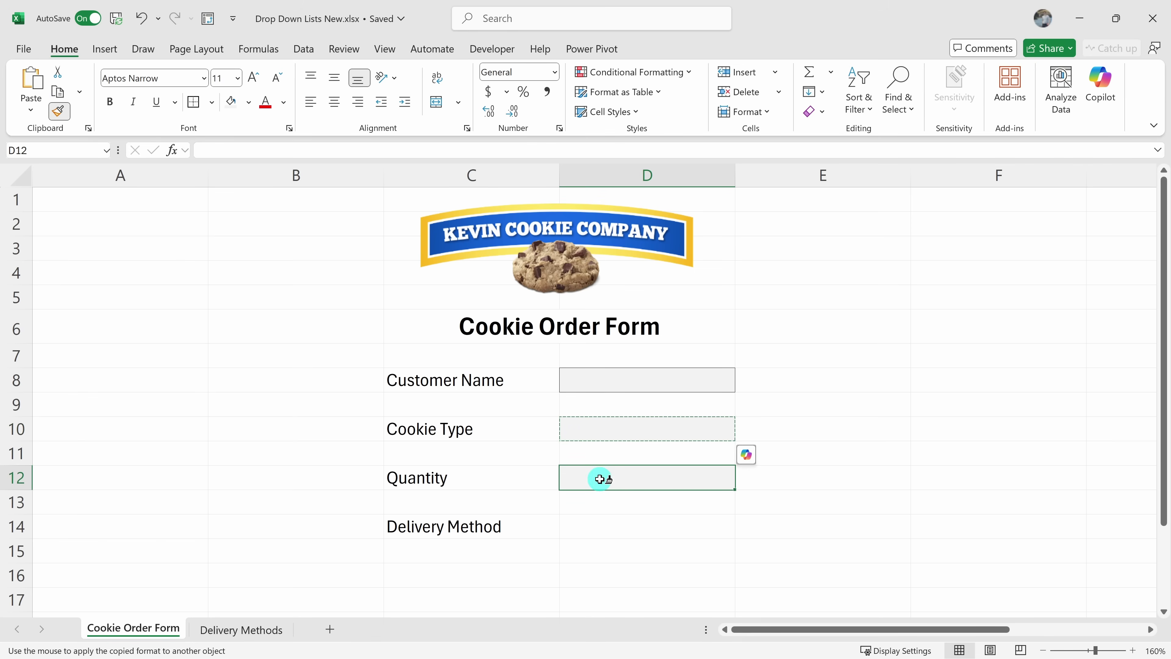
left_click(598, 525)
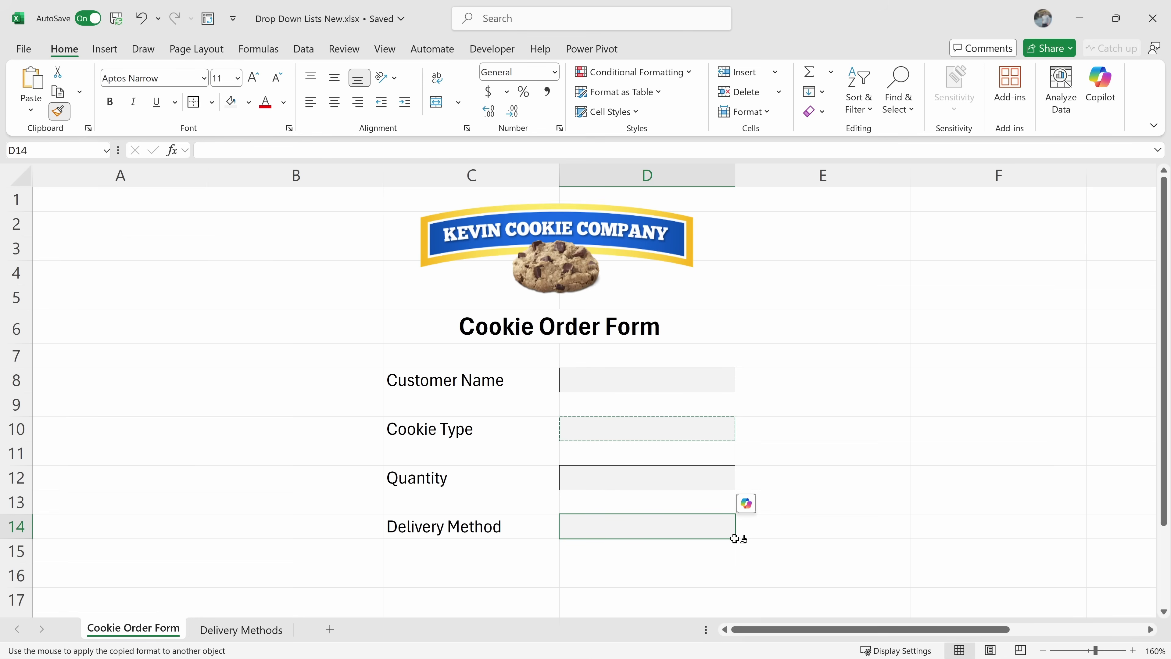
key("Escape")
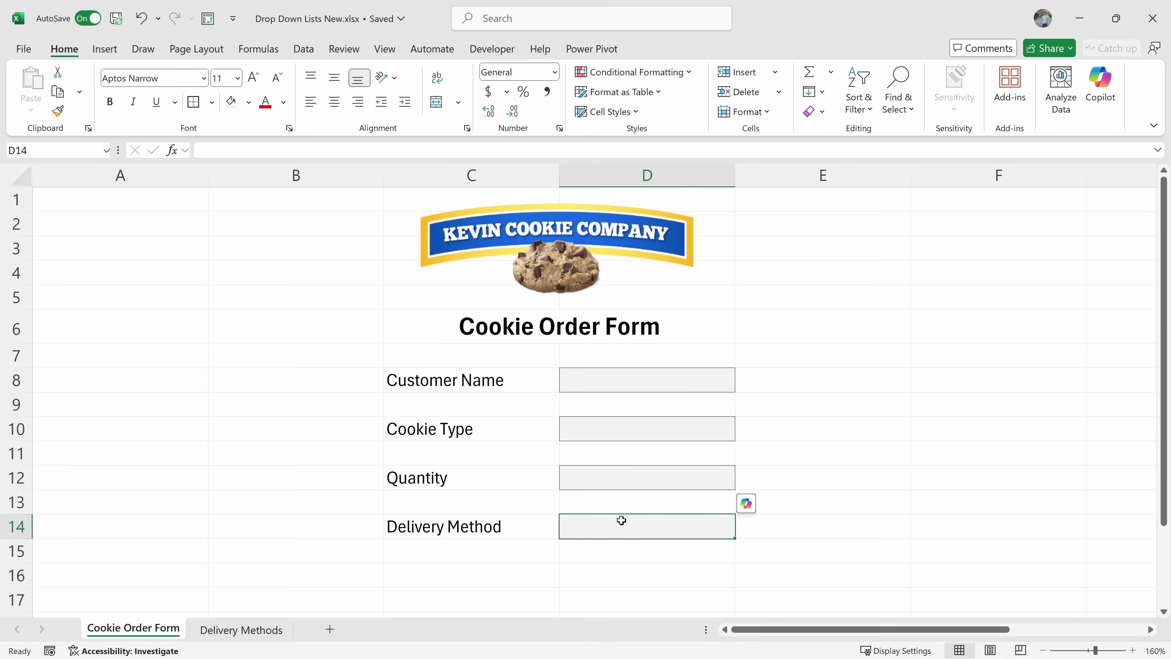
Review the Delivery Methods sheet's entries, and set D14's data validation on the Cookie Order Form to allow a List.
left_click(226, 632)
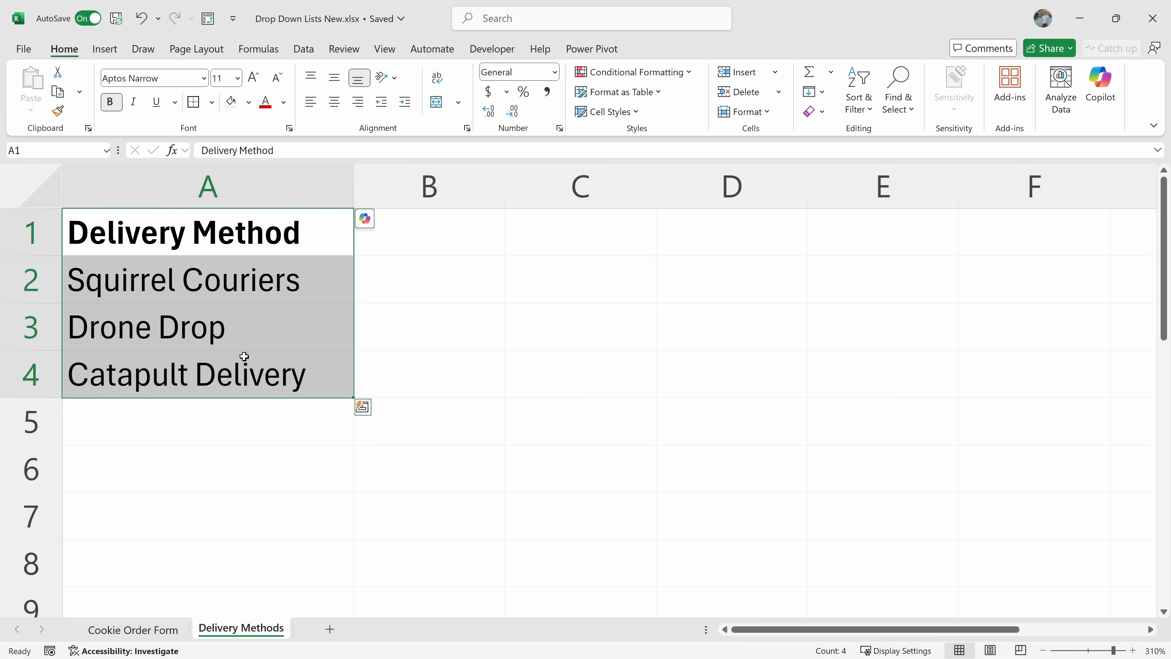
left_click(147, 630)
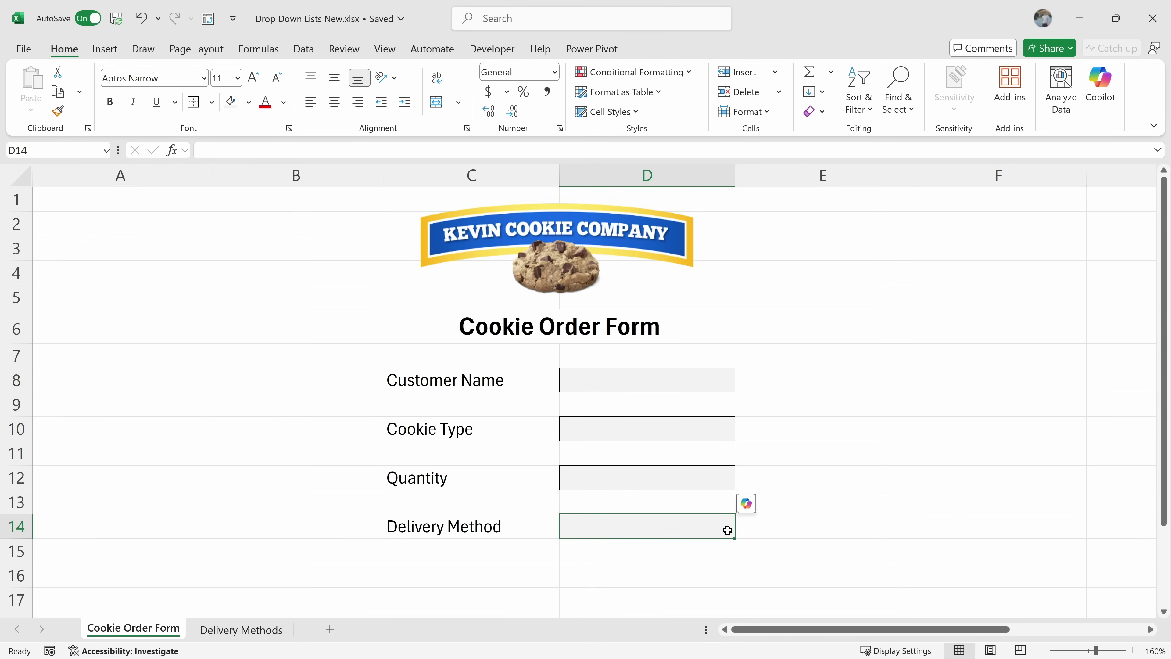
left_click(627, 526)
left_click(304, 48)
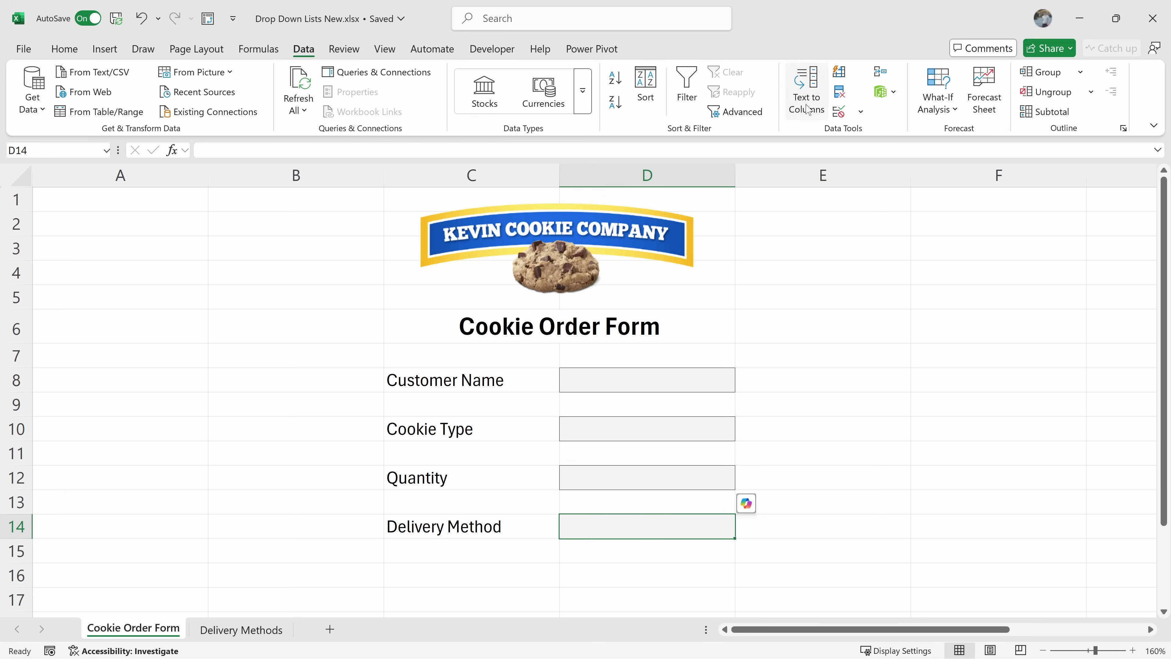
left_click(840, 114)
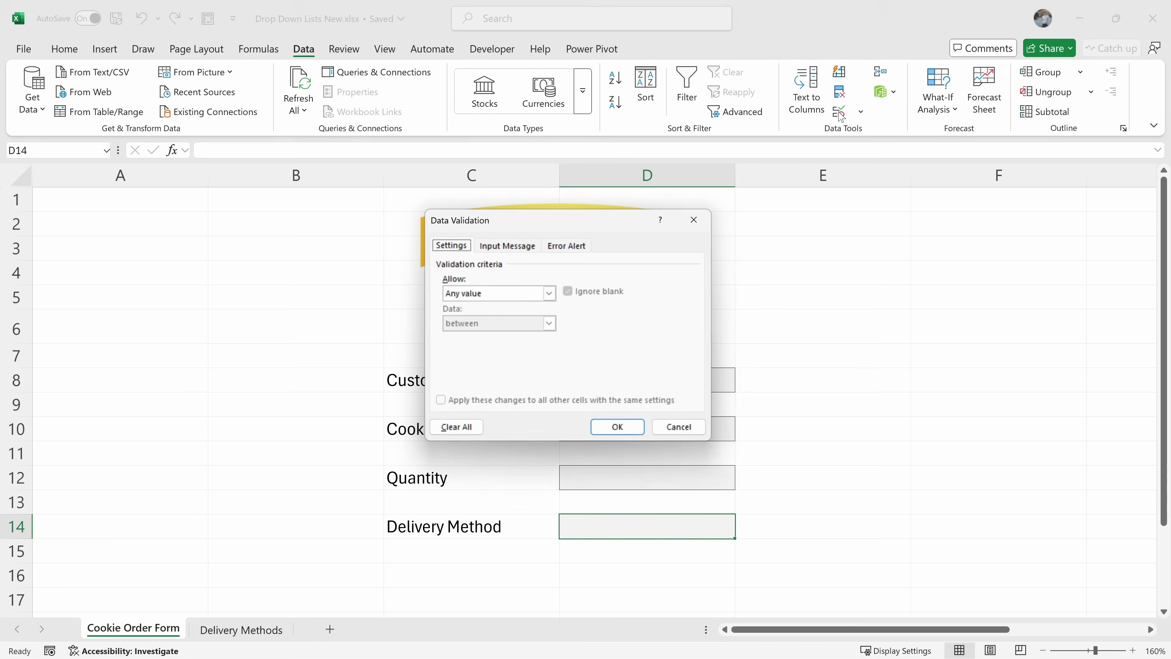
left_click(527, 294)
left_click(515, 339)
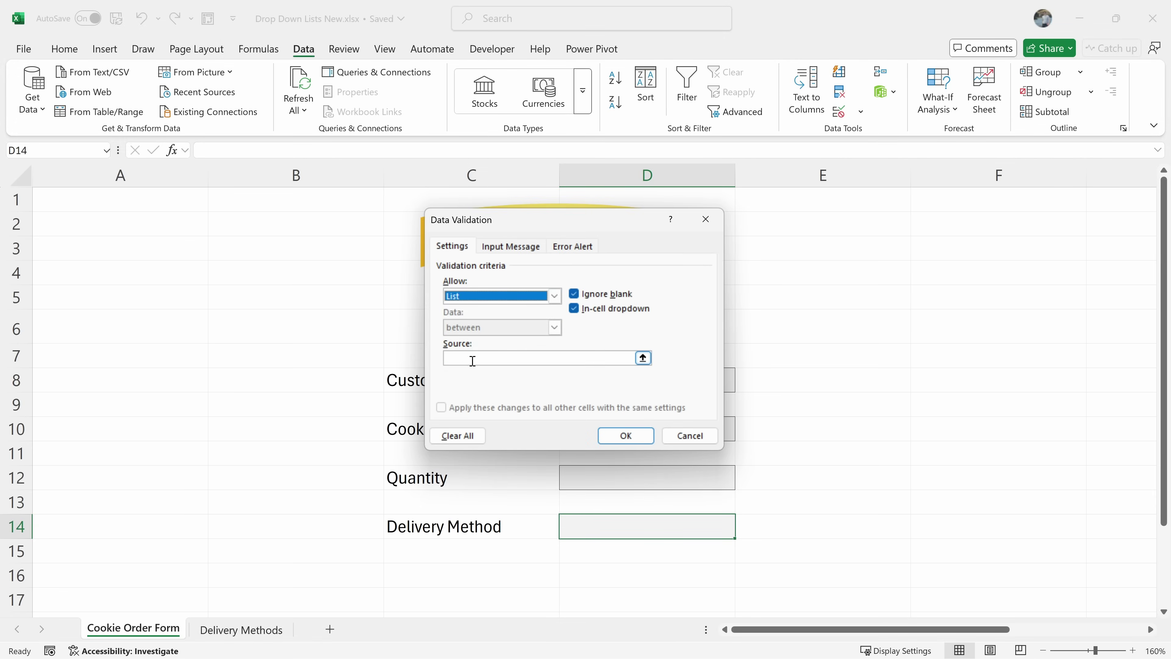
Set the list source to 'Delivery Methods'!$A$2:$A$4, apply the validation, and check the choices in D14's drop-down.
left_click(506, 356)
left_click(643, 358)
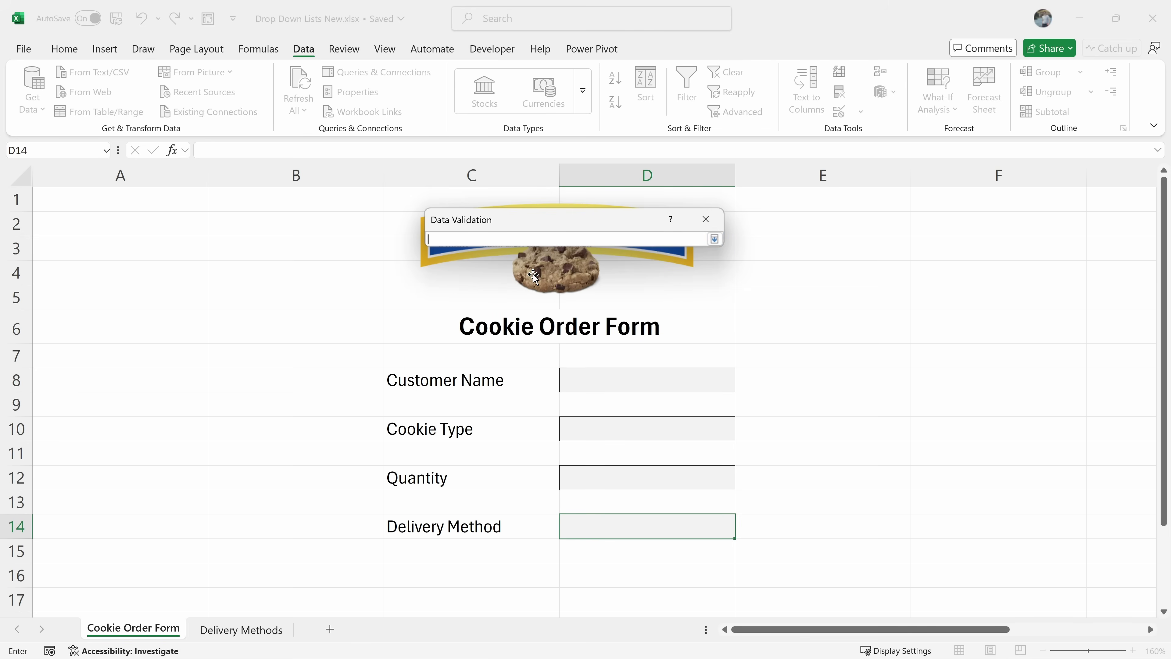
left_click(248, 630)
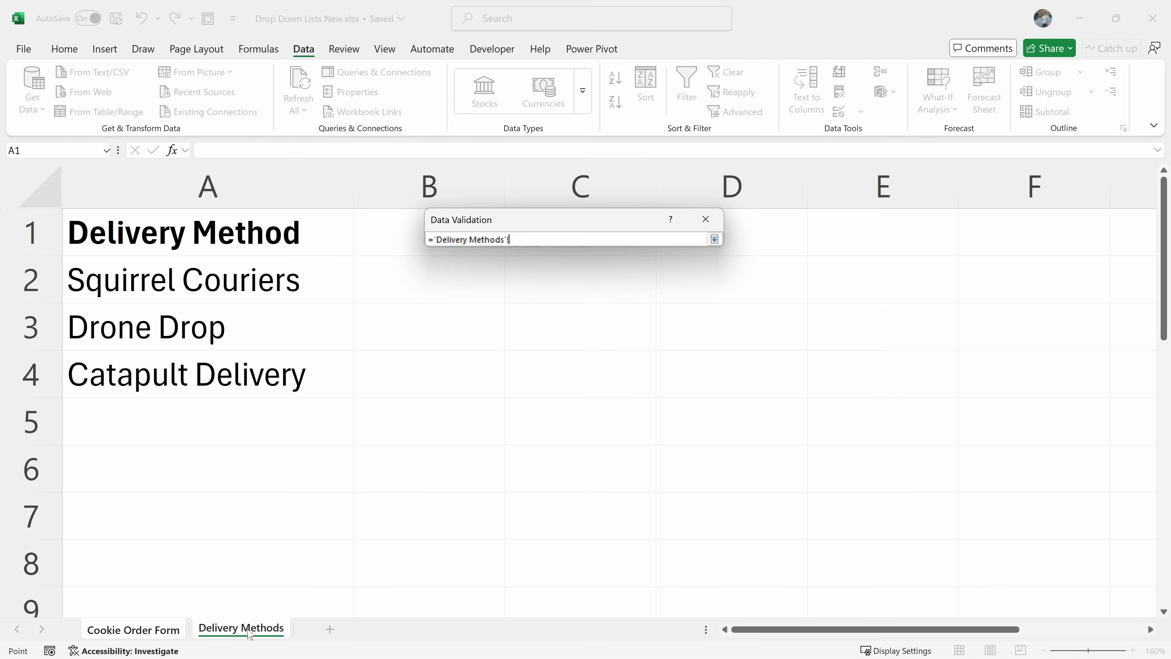
left_click_drag(241, 285, 245, 376)
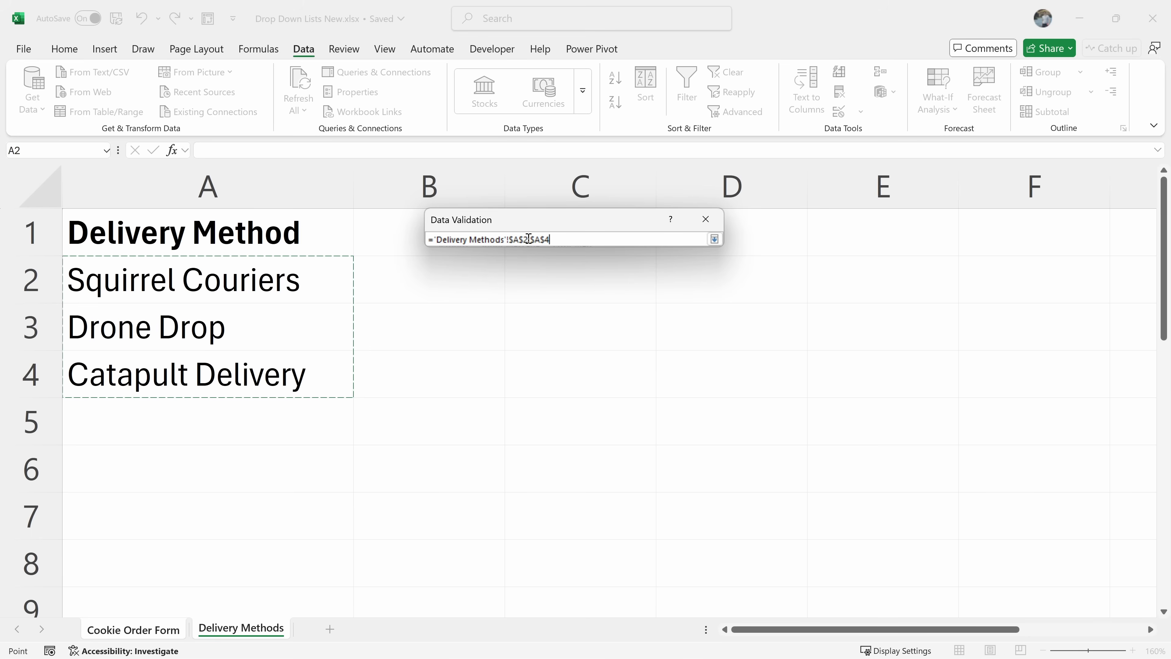
left_click(714, 239)
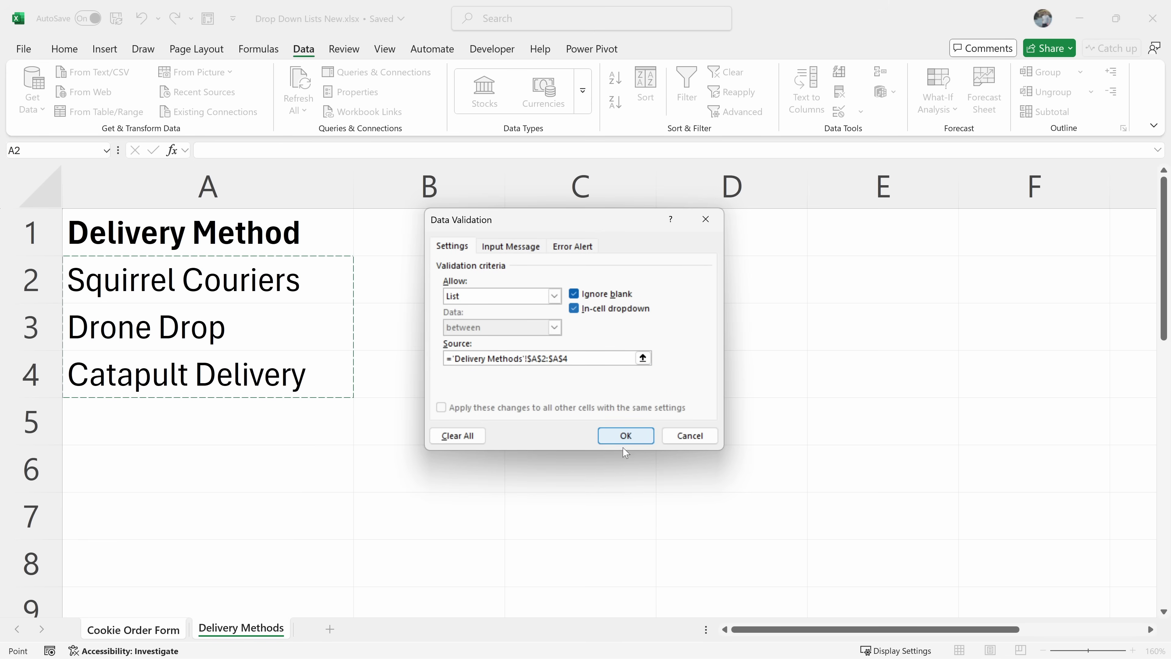
left_click(625, 435)
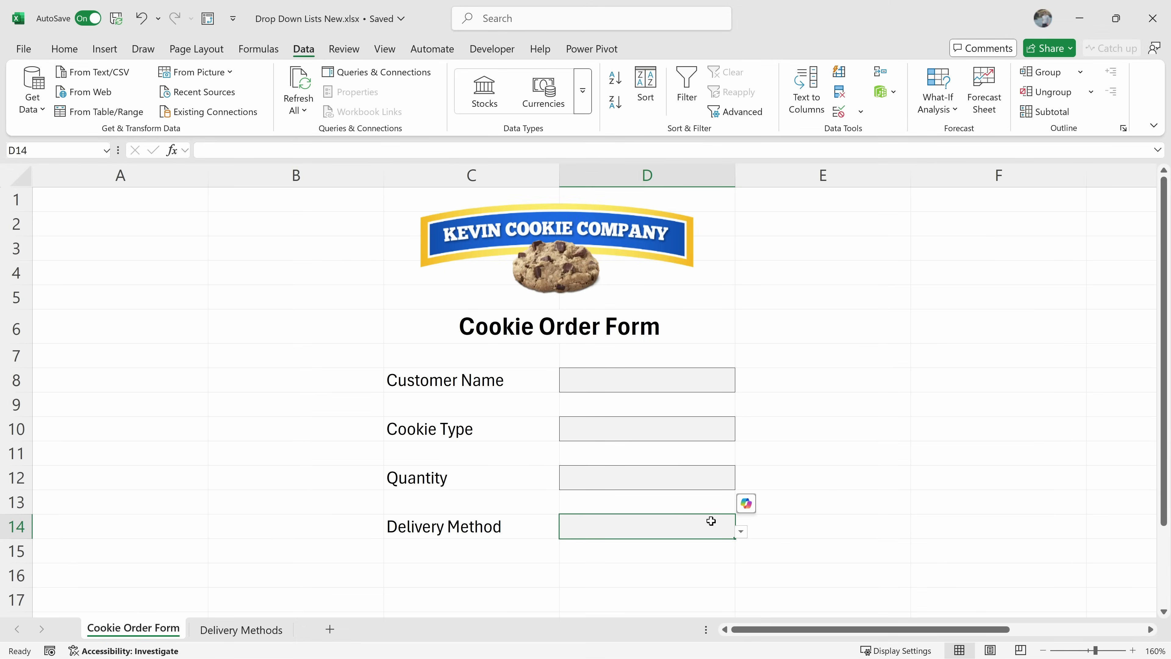
left_click(741, 532)
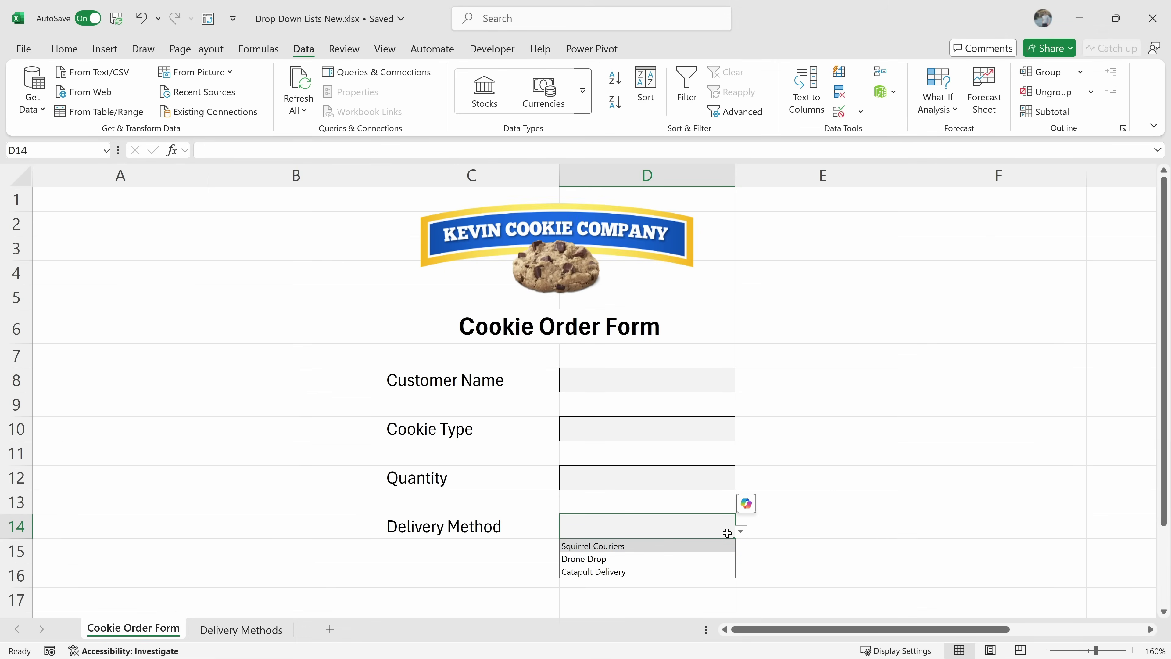
left_click(730, 534)
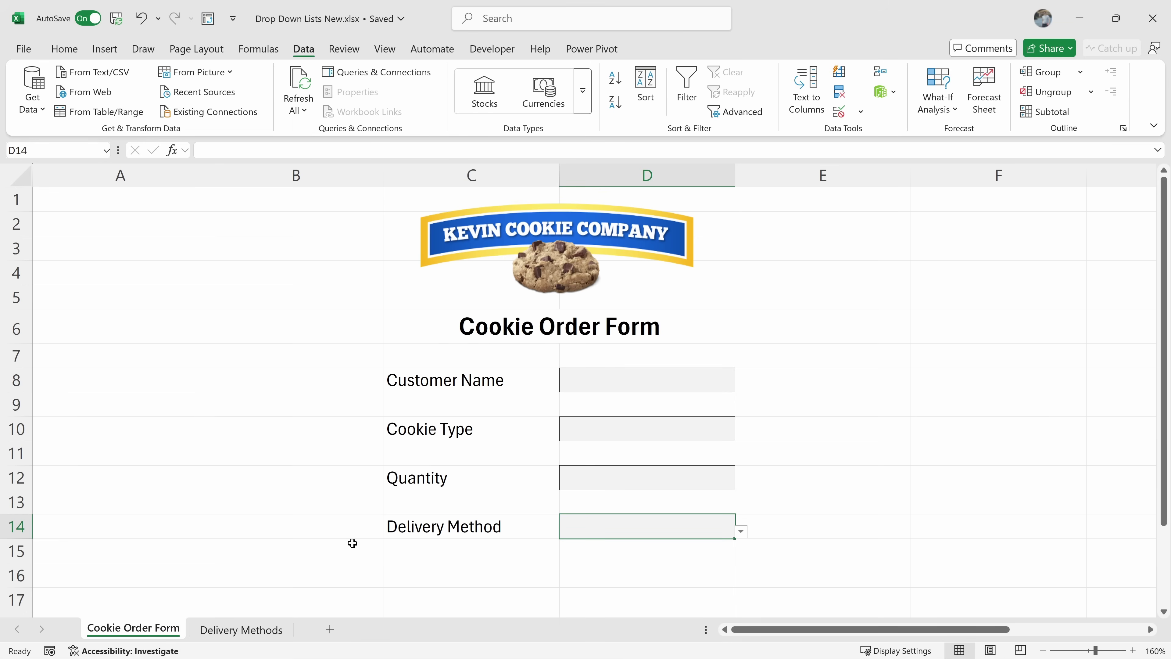
Add "Cookie Cannon" in A5 of the Delivery Methods sheet and check the choices in D14's drop-down on the order form.
left_click(240, 630)
left_click(228, 414)
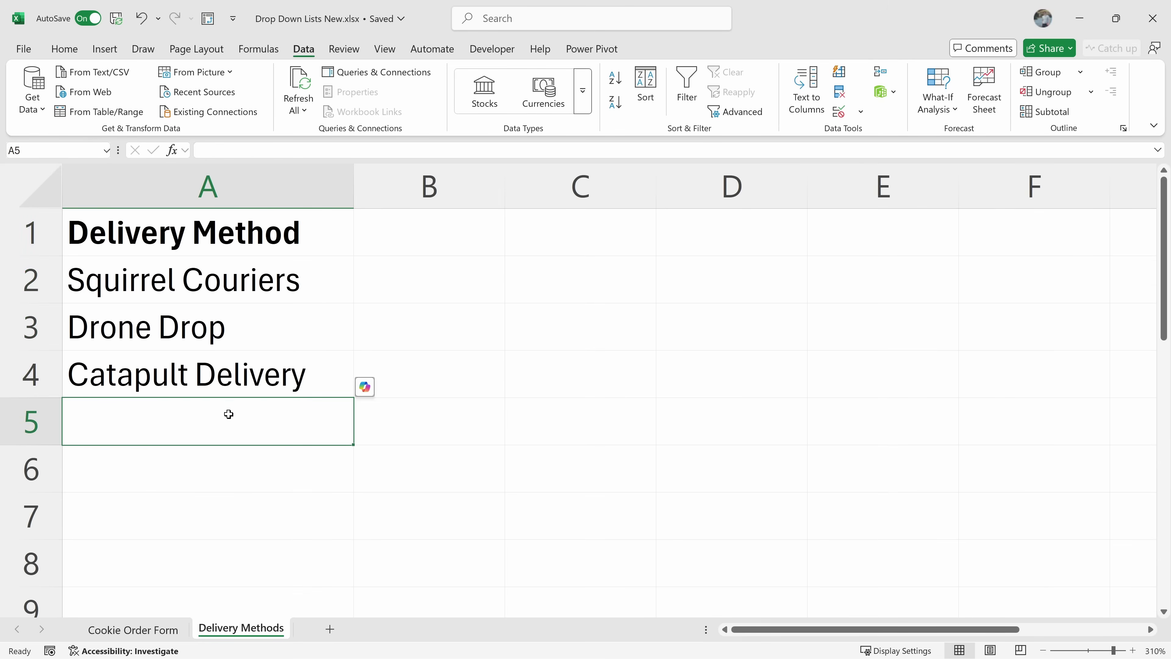
left_click(253, 149)
type("Cookie Cannon")
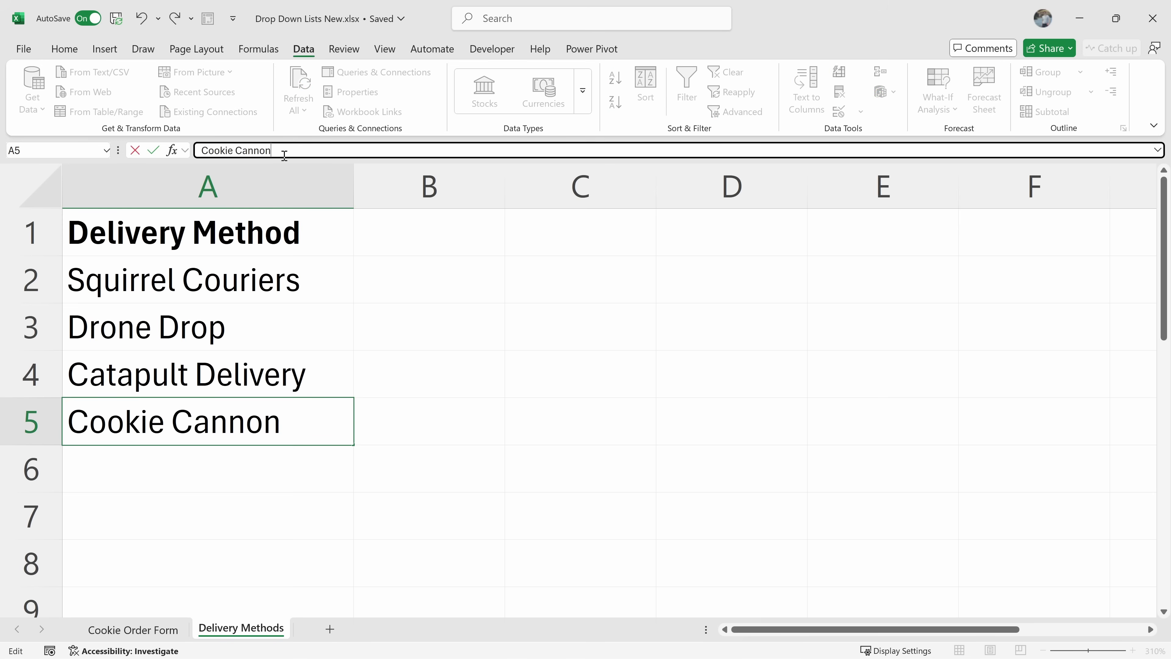
key("Return")
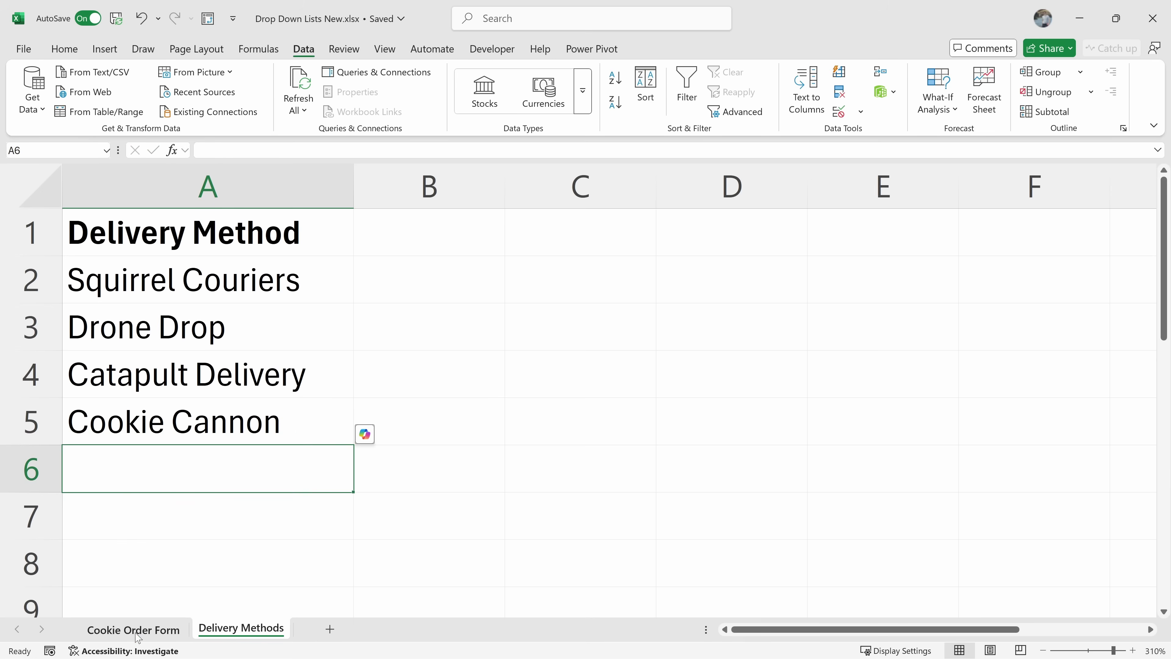
left_click(134, 630)
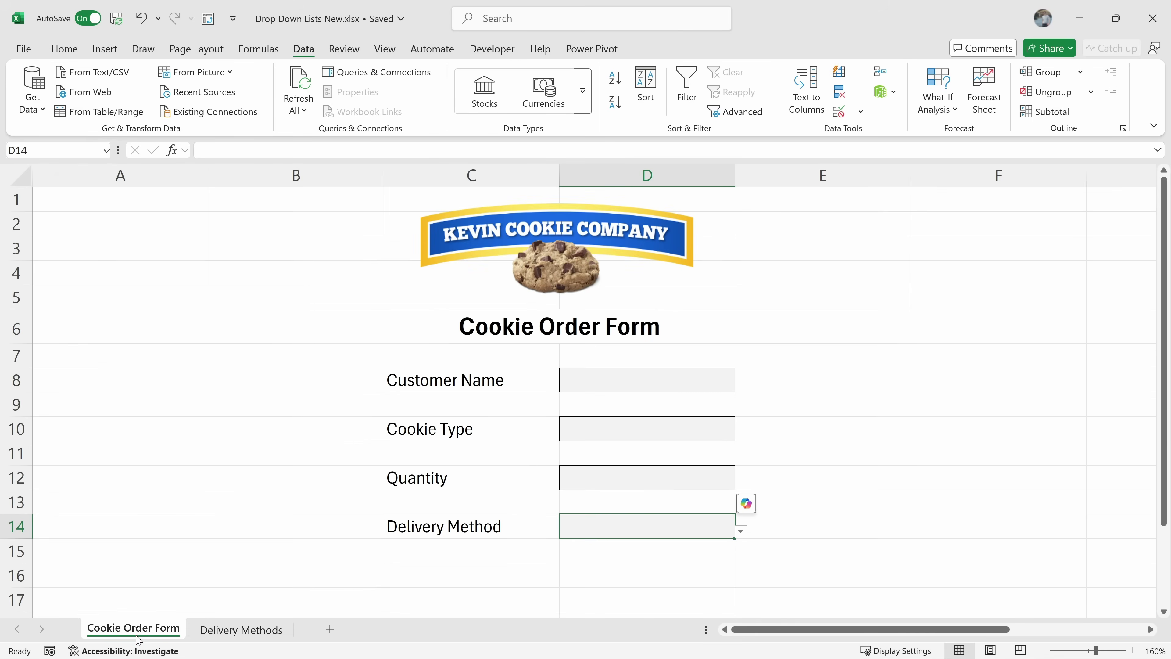
left_click(740, 532)
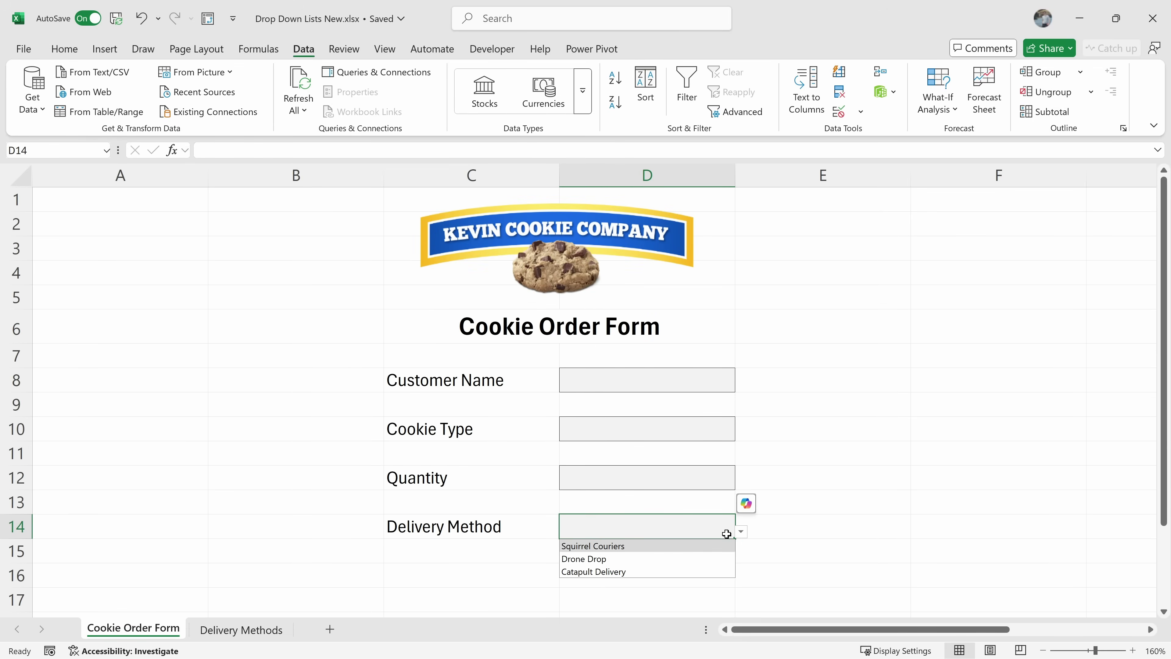
left_click(711, 531)
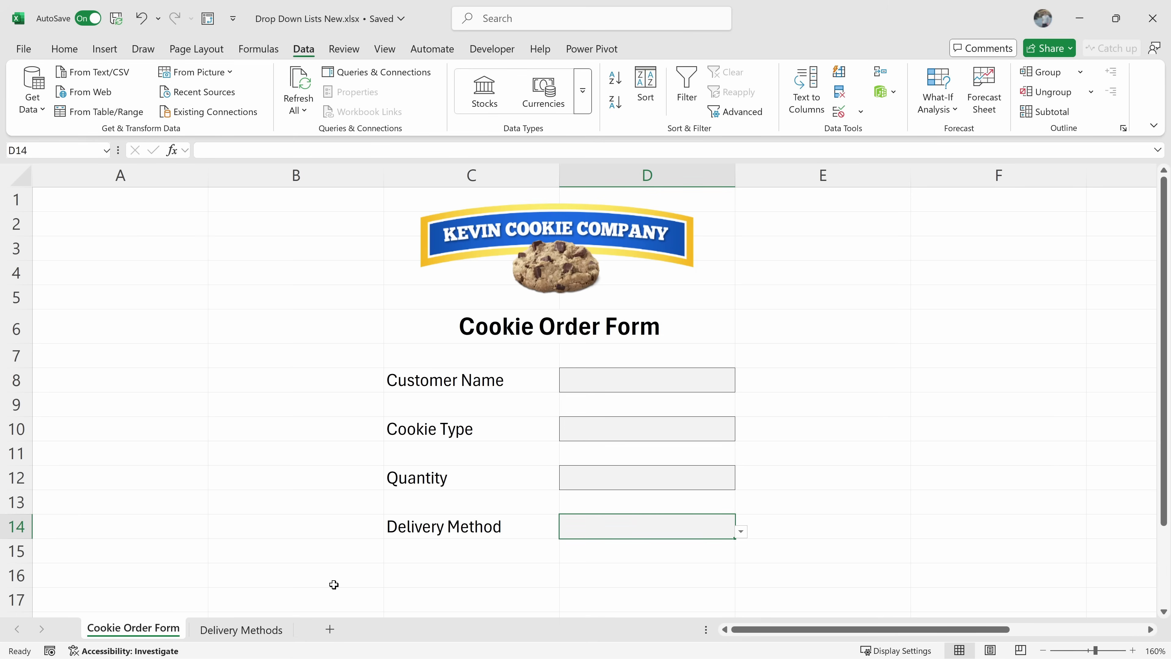
Convert the delivery method list A1:A5 on the Delivery Methods sheet into a table with headers.
left_click(243, 634)
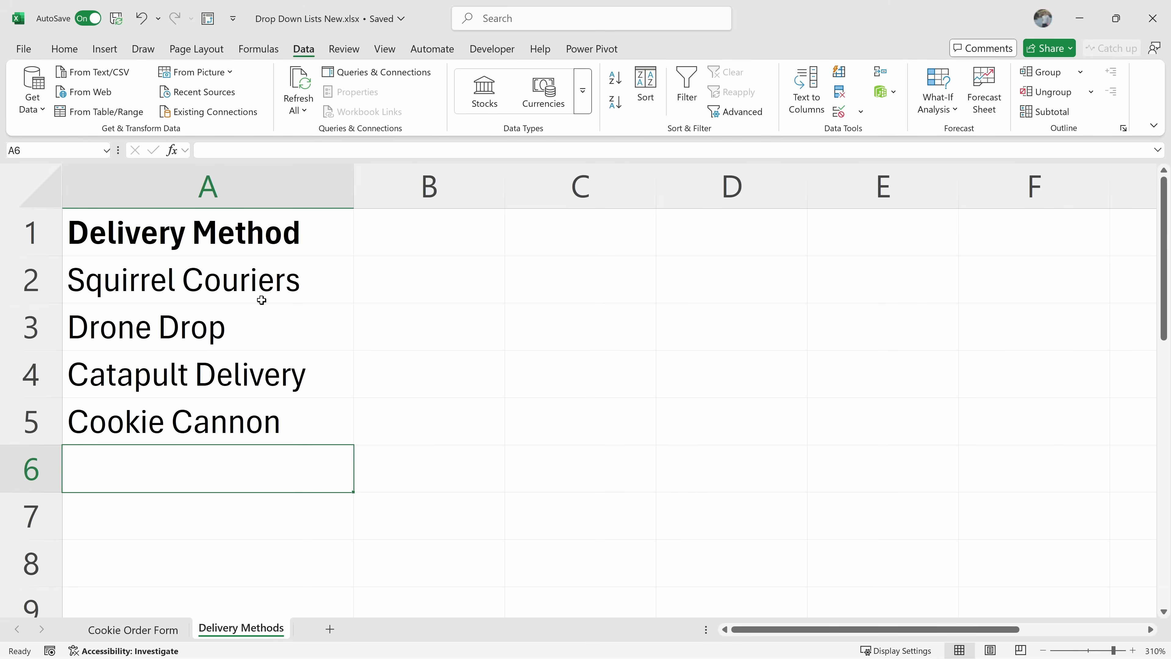
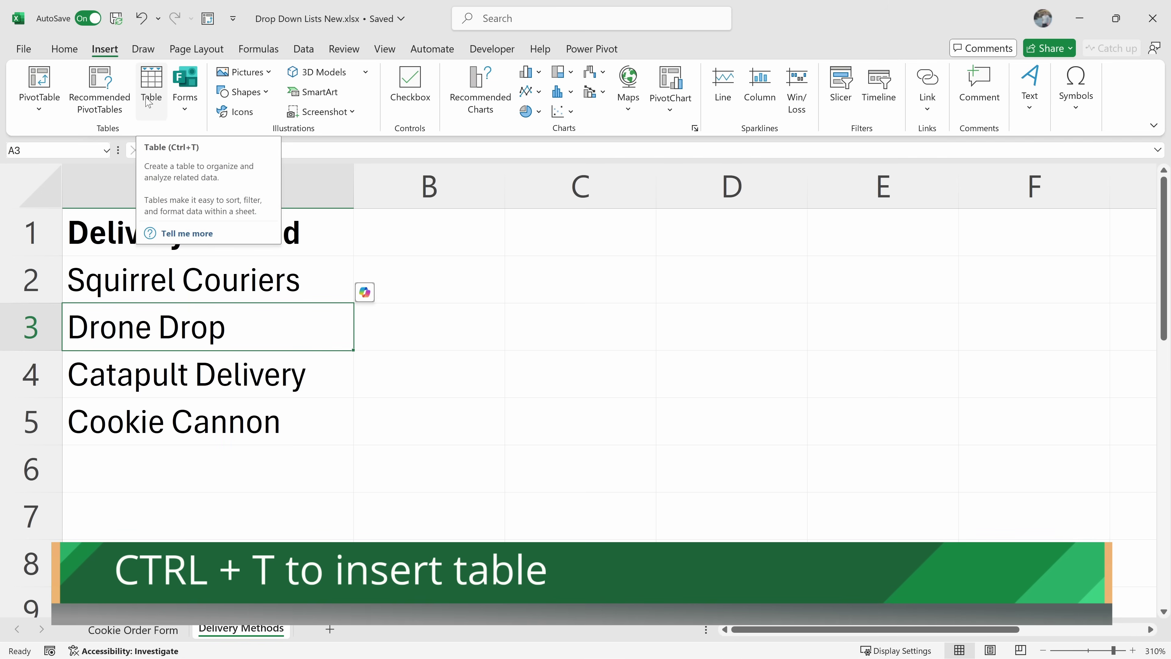
key("ctrl+t")
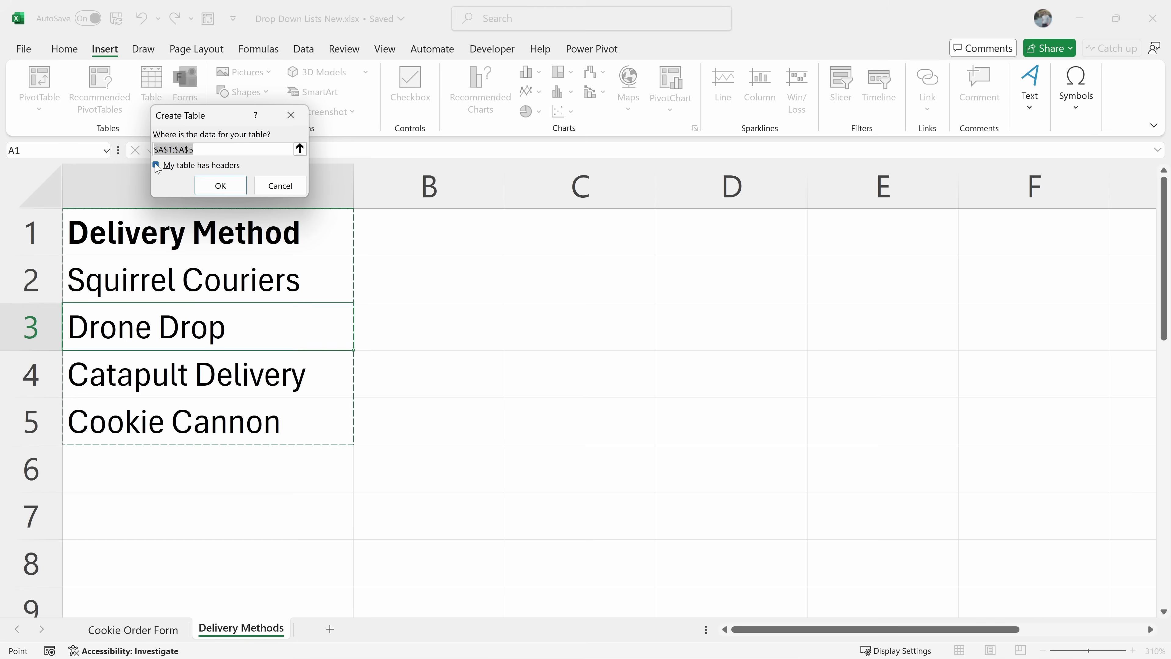
left_click(220, 186)
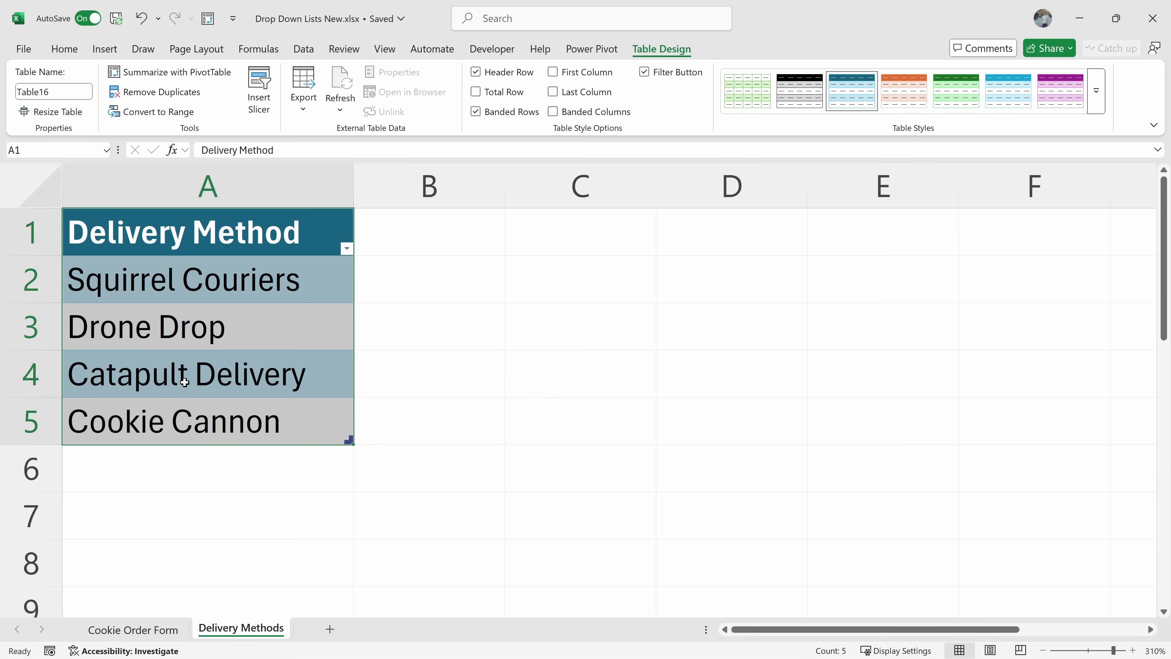
Create a named range from the top row of table A1:A5 and review it in the Name Manager.
left_click_drag(229, 239, 235, 430)
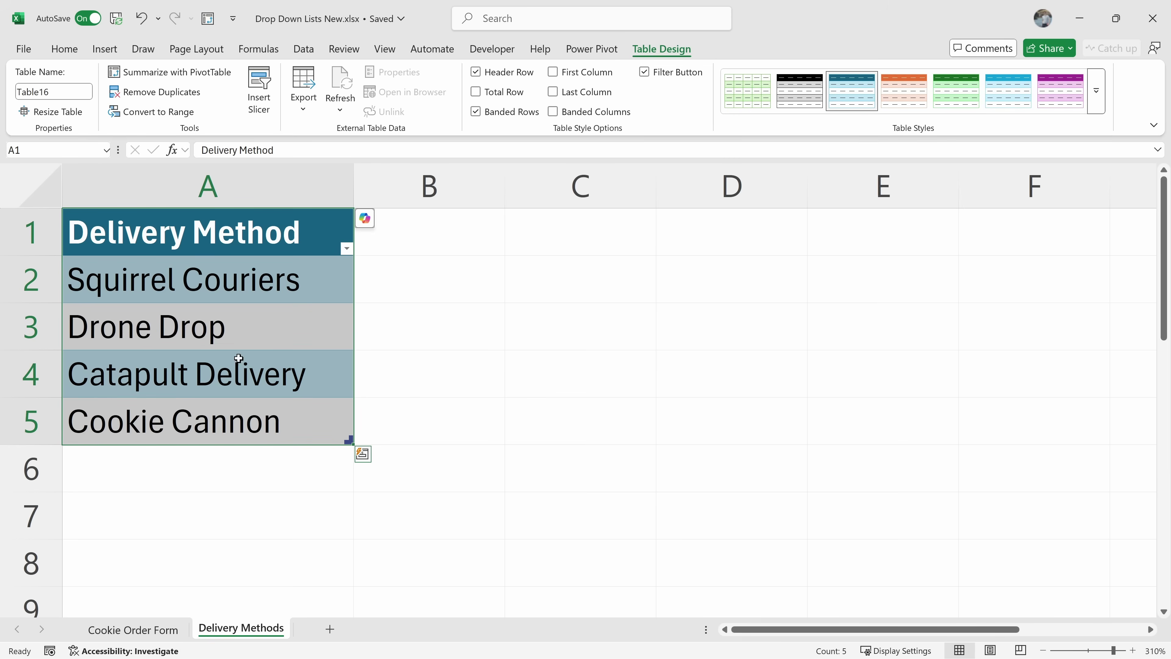
left_click(261, 49)
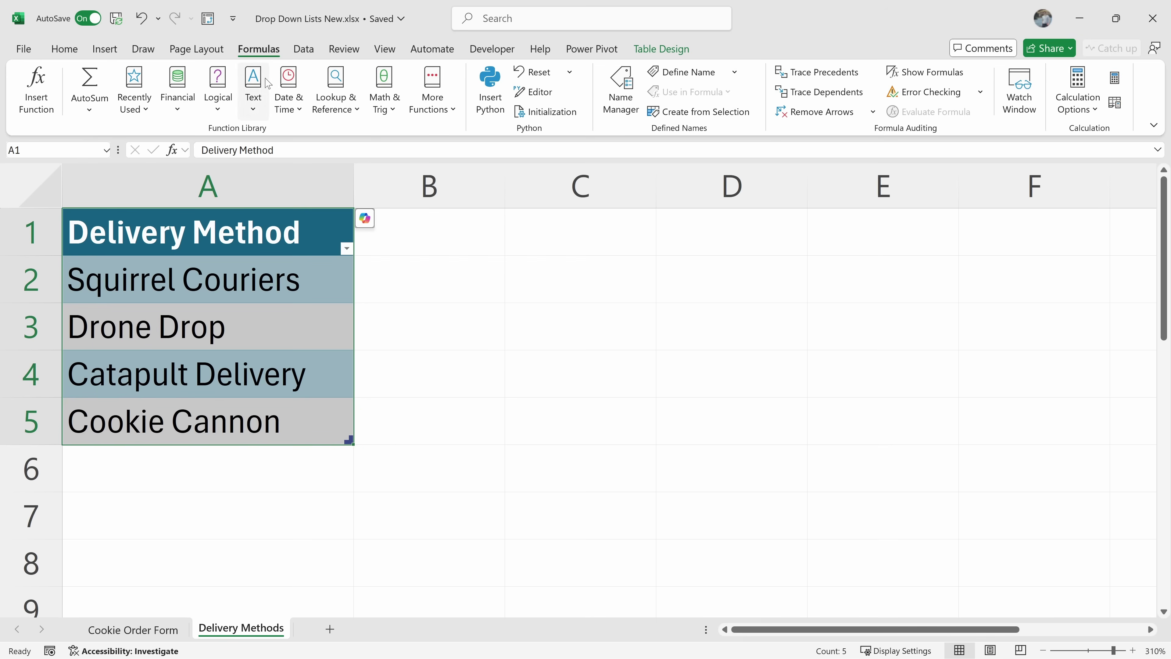
left_click(685, 119)
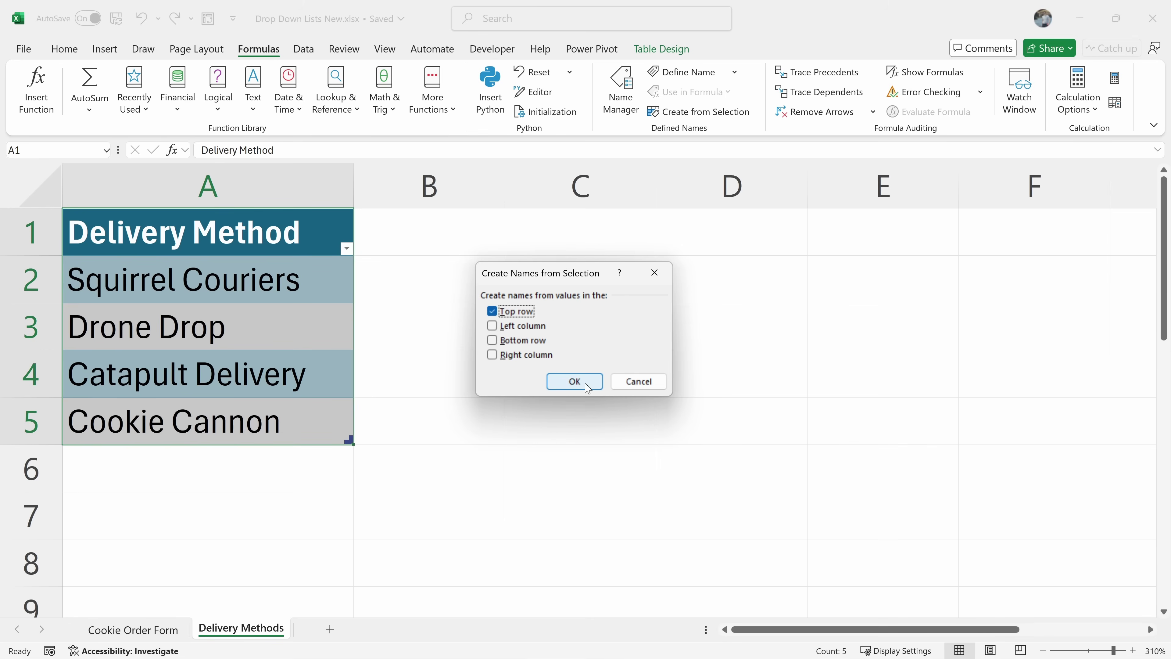
left_click(574, 381)
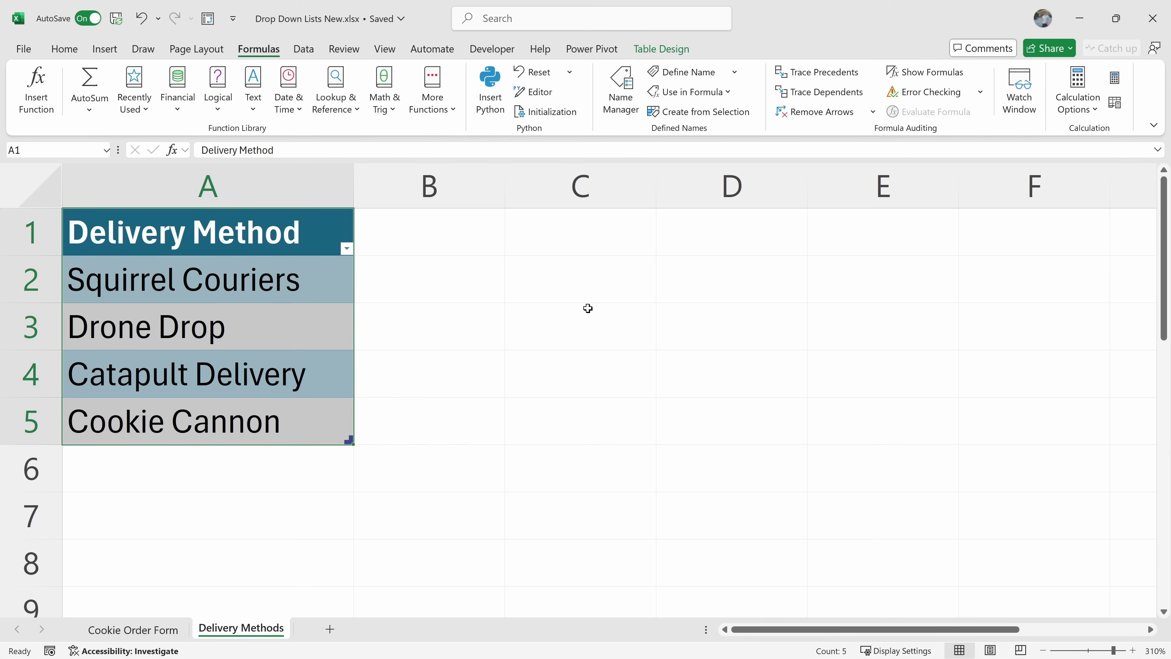
left_click(619, 111)
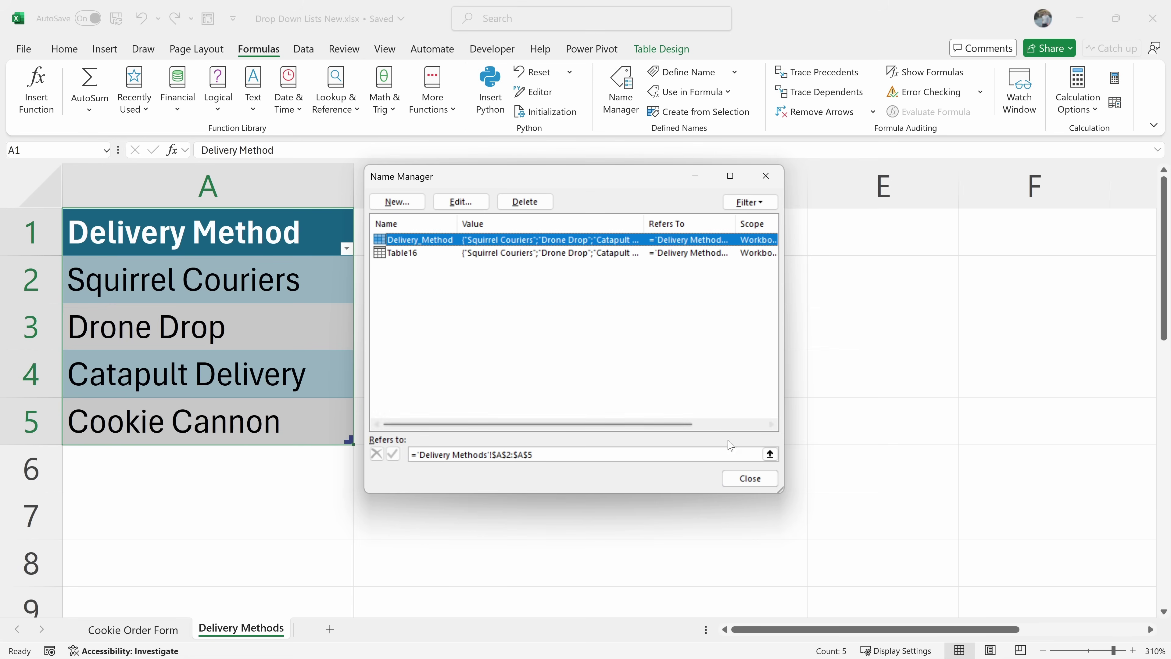
left_click(744, 482)
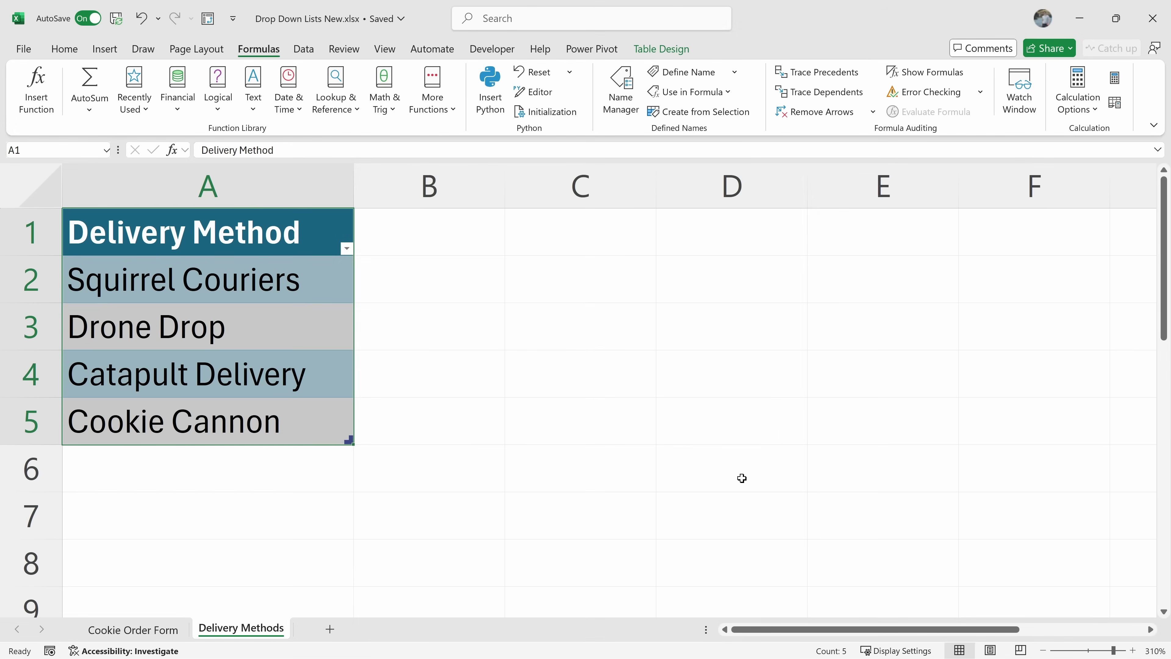
Open the data validation settings of D14 on the Cookie Order Form sheet and clear its list source down to the equals sign.
left_click(132, 629)
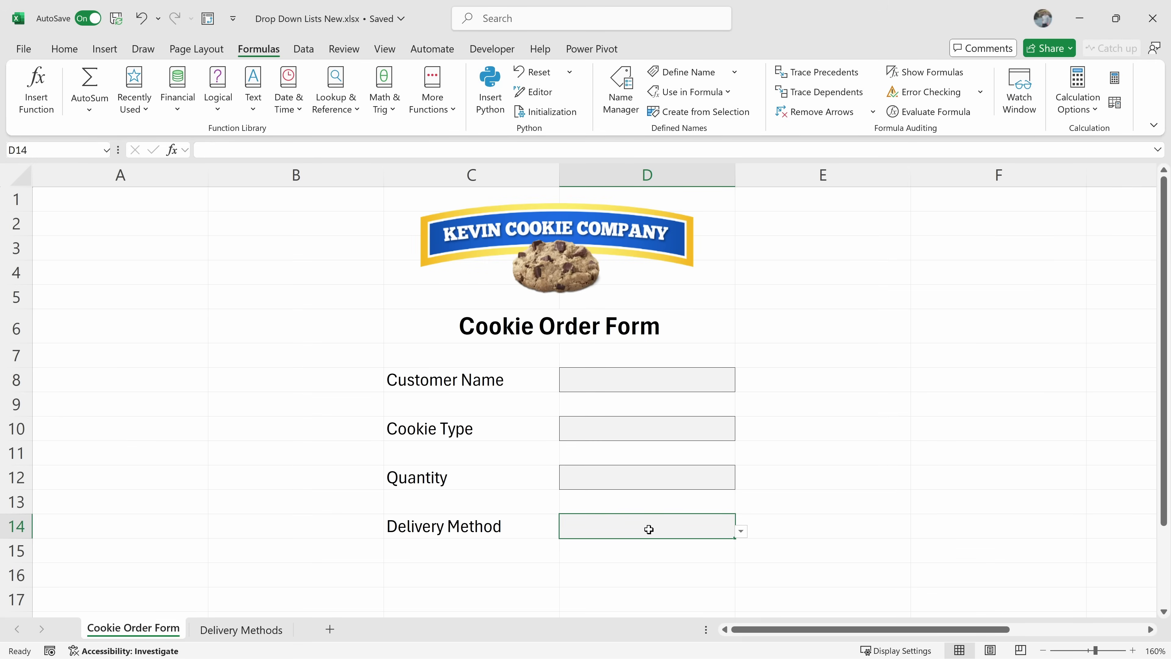
left_click(311, 51)
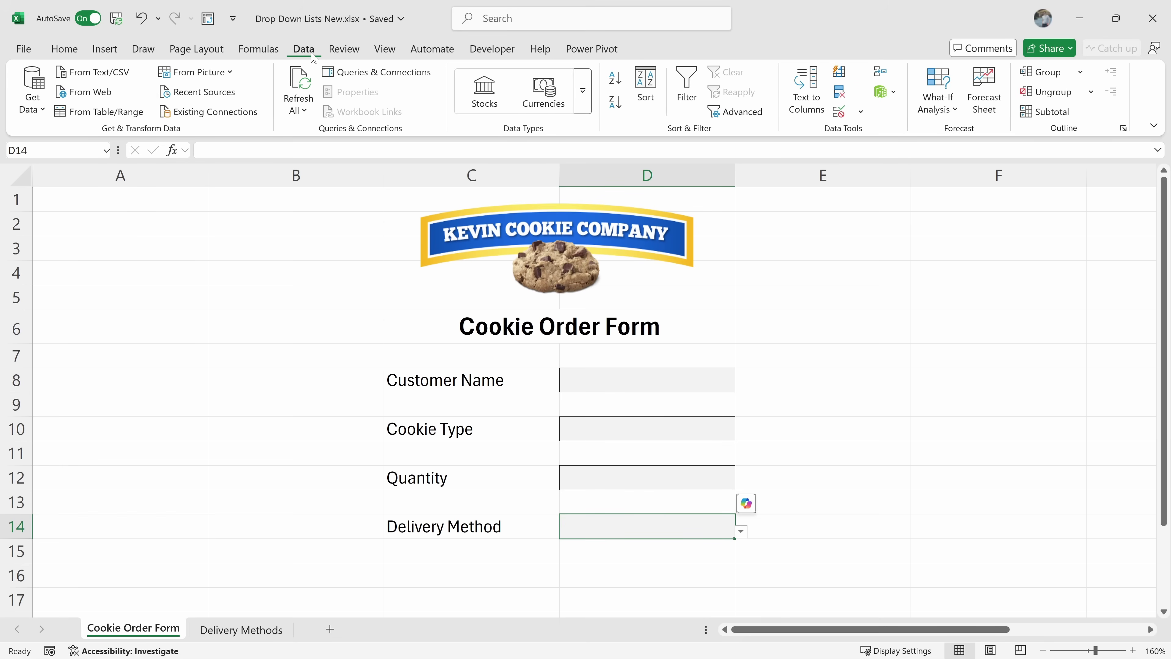
left_click(838, 114)
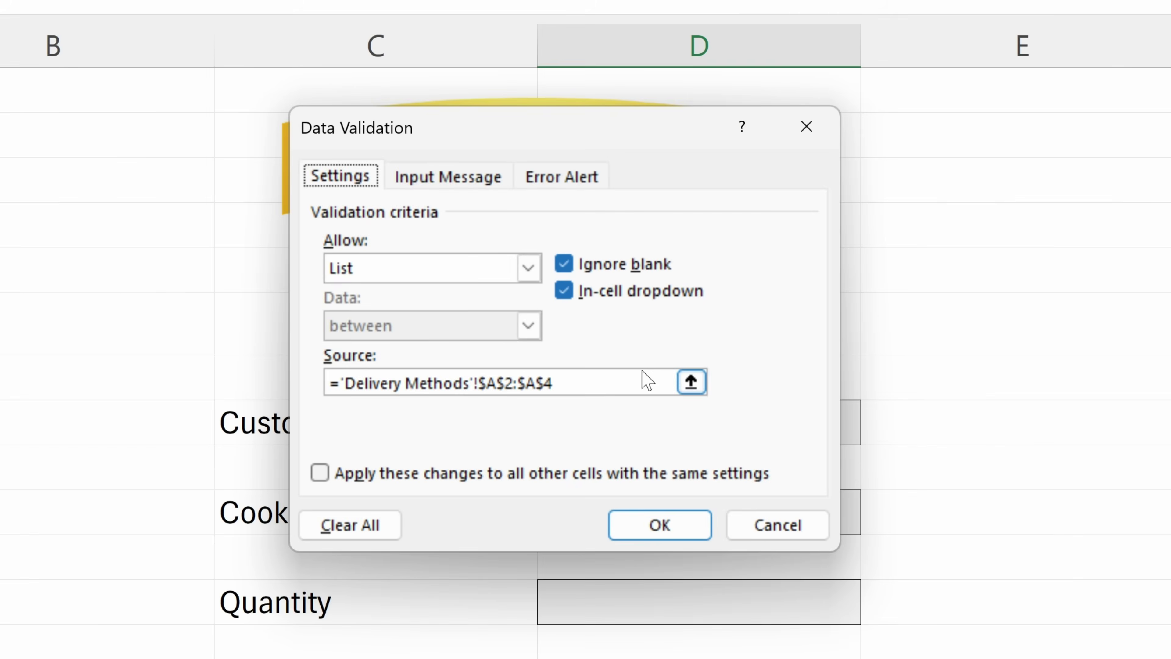
left_click(616, 360)
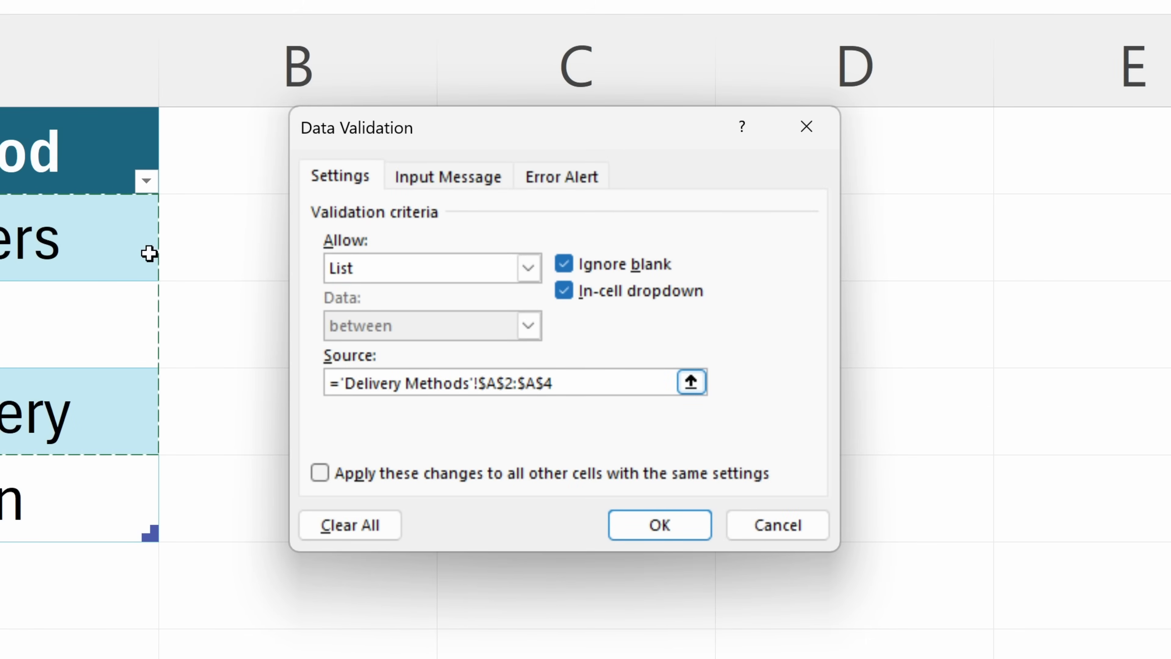
key("BackSpace")
key("BackSpace")
key("BackSpace")
key("BackSpace")
key("BackSpace")
key("BackSpace")
key("BackSpace")
key("BackSpace")
key("BackSpace")
key("BackSpace")
key("BackSpace")
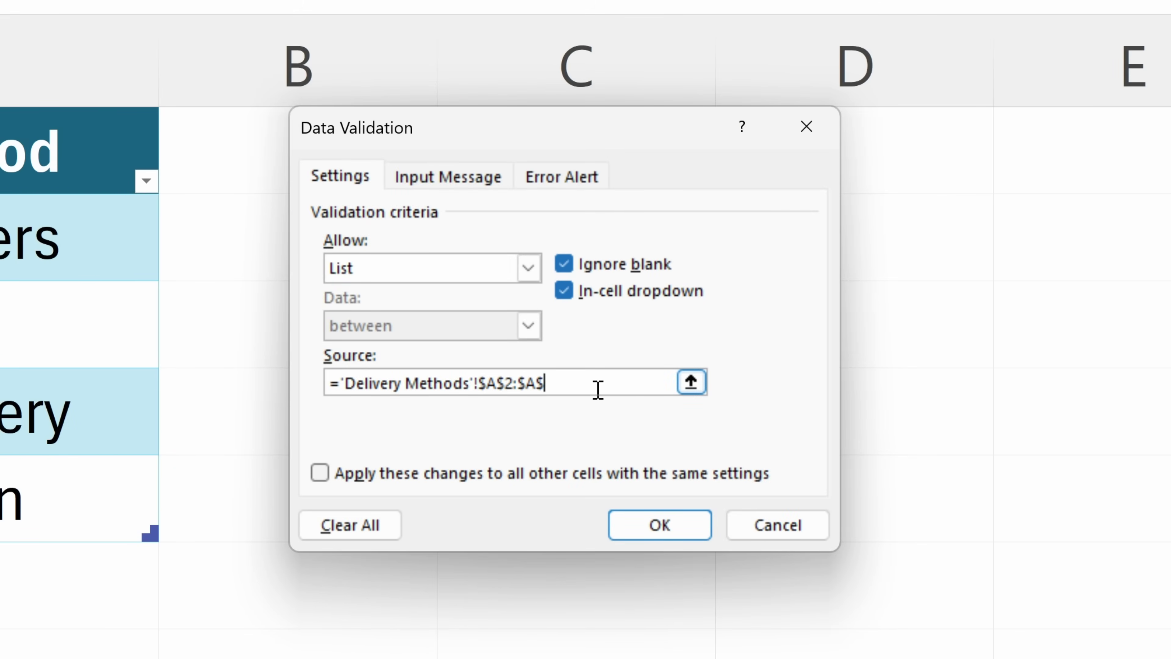
key("BackSpace")
key("BackSpace")
key("BackSpace")
key("BackSpace")
key("BackSpace")
key("BackSpace")
key("BackSpace")
key("BackSpace")
key("BackSpace")
key("BackSpace")
key("BackSpace")
key("BackSpace")
key("BackSpace")
key("BackSpace")
key("BackSpace")
key("BackSpace")
key("BackSpace")
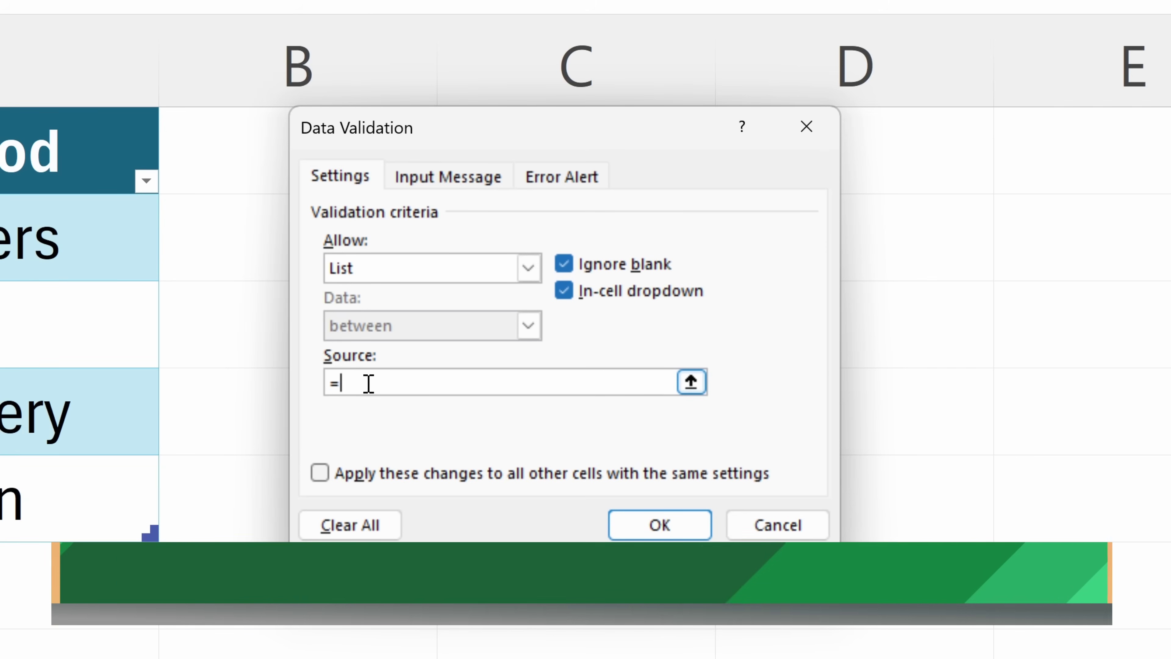
Set D14's list source to the named range Delivery_Method and check the choices in its drop-down.
key("F3")
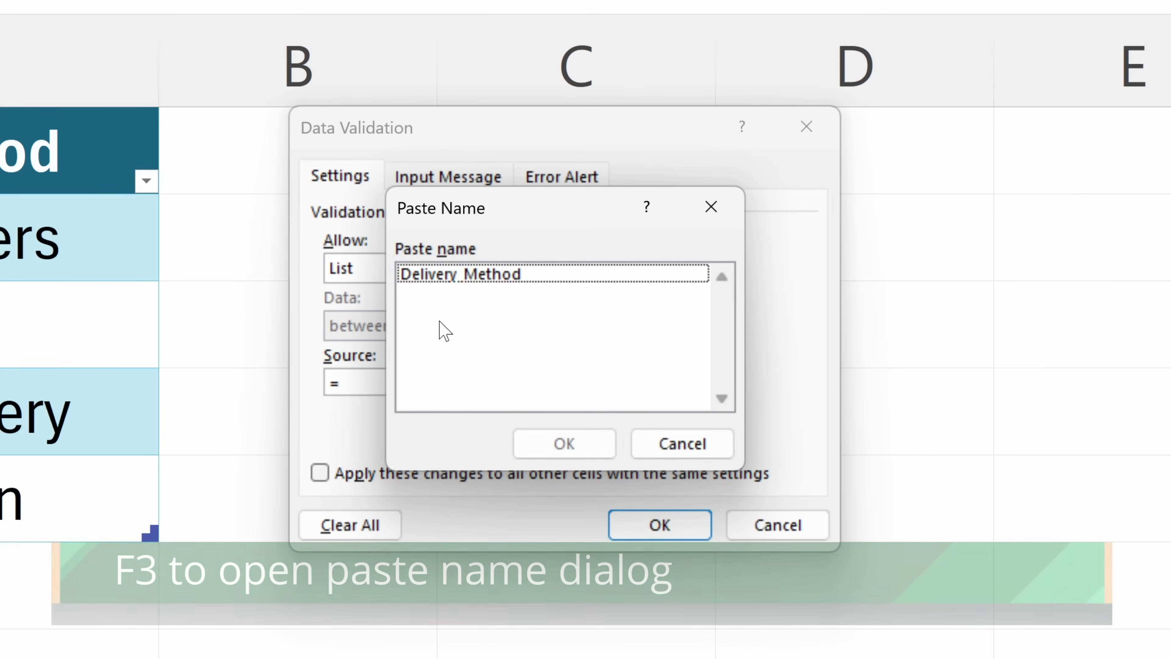
left_click(456, 277)
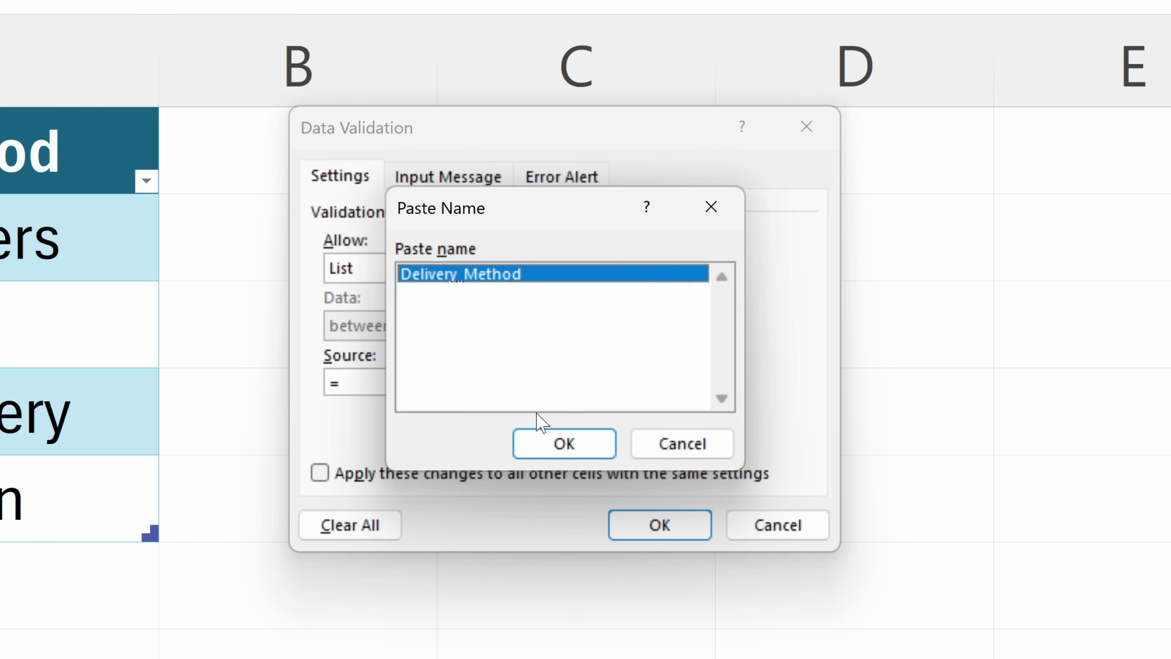
left_click(561, 442)
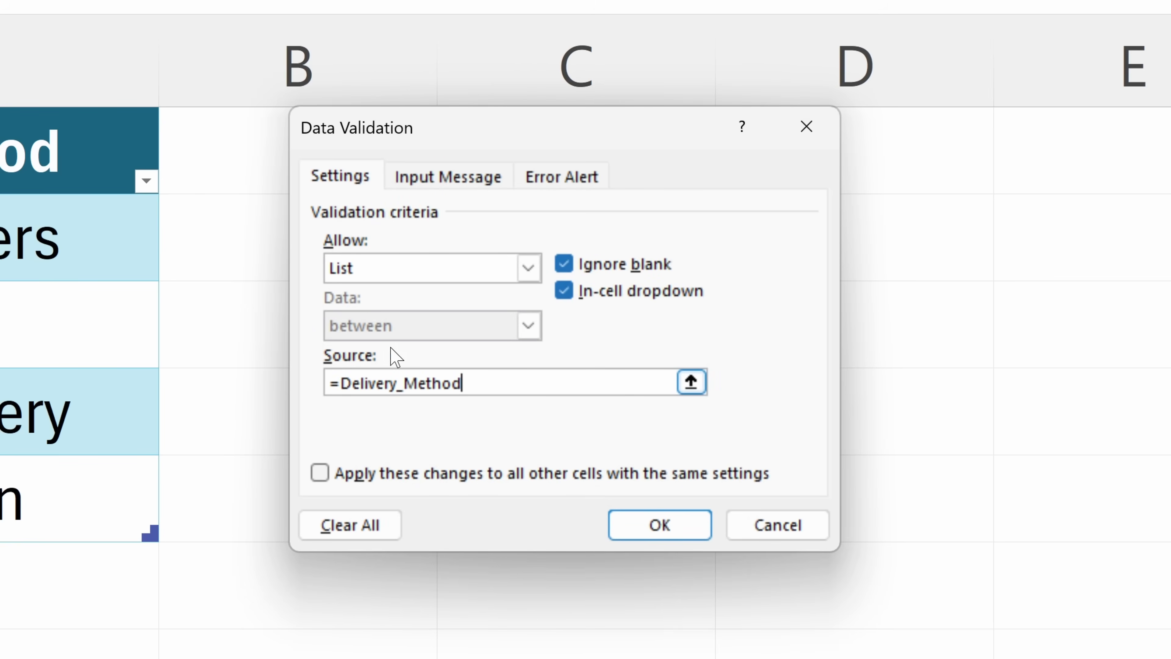
left_click(658, 523)
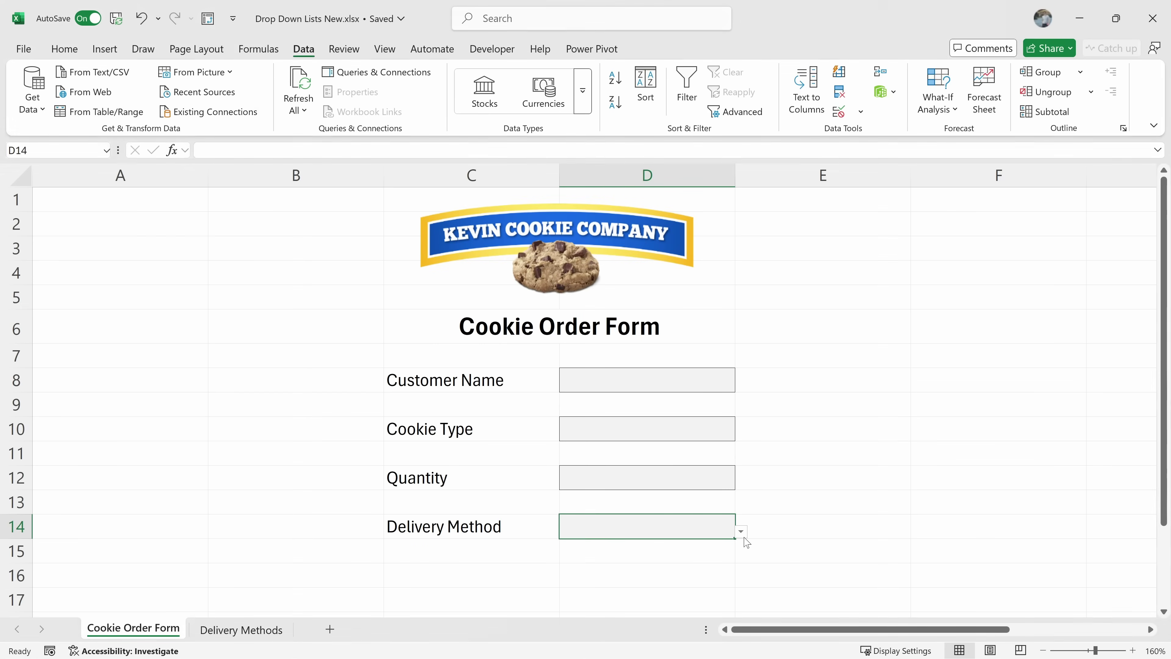
left_click(743, 534)
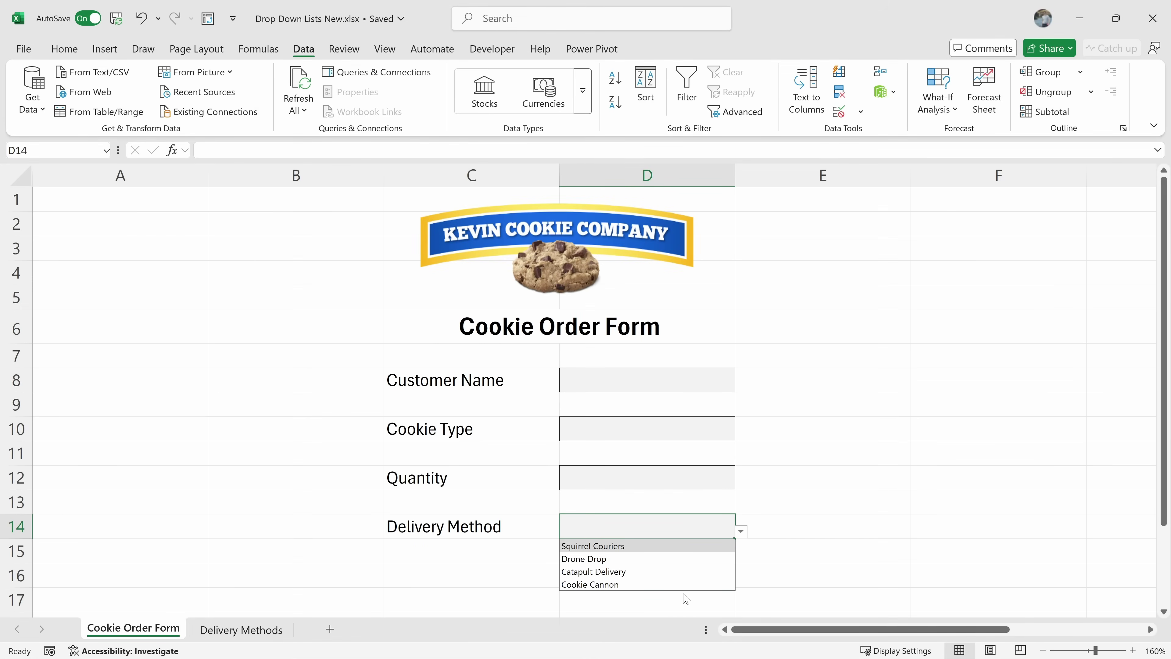
left_click(696, 527)
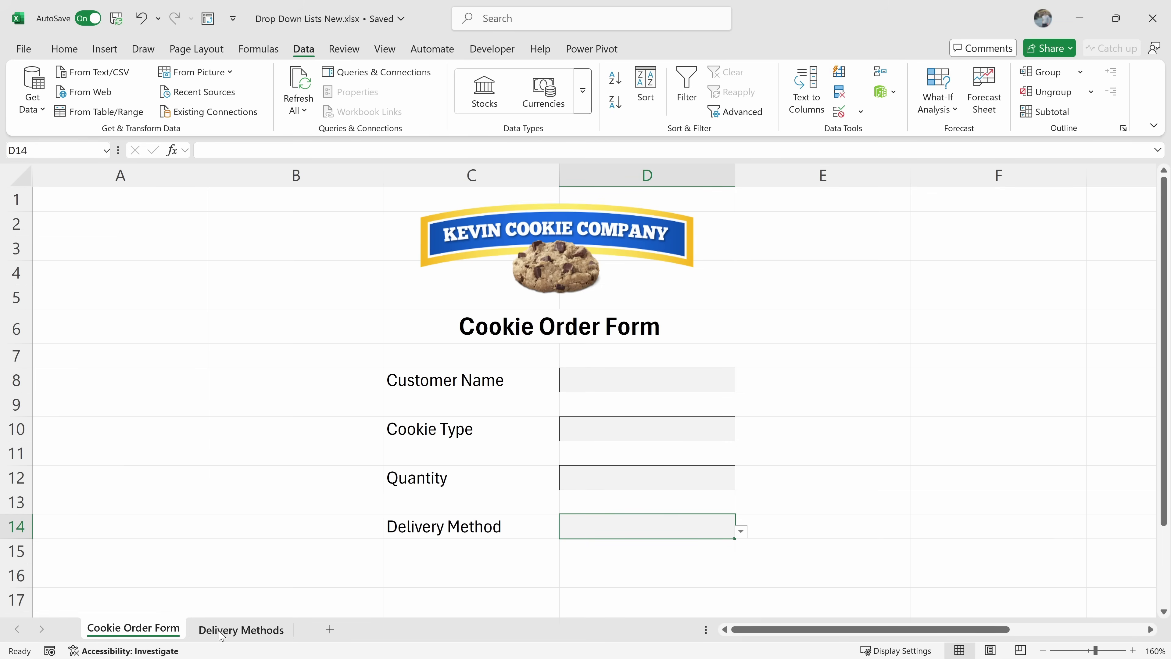
Add "Balloon Drop Delivery" in A6 of the Delivery Methods sheet and check the choices in D14's drop-down on the order form.
left_click(238, 638)
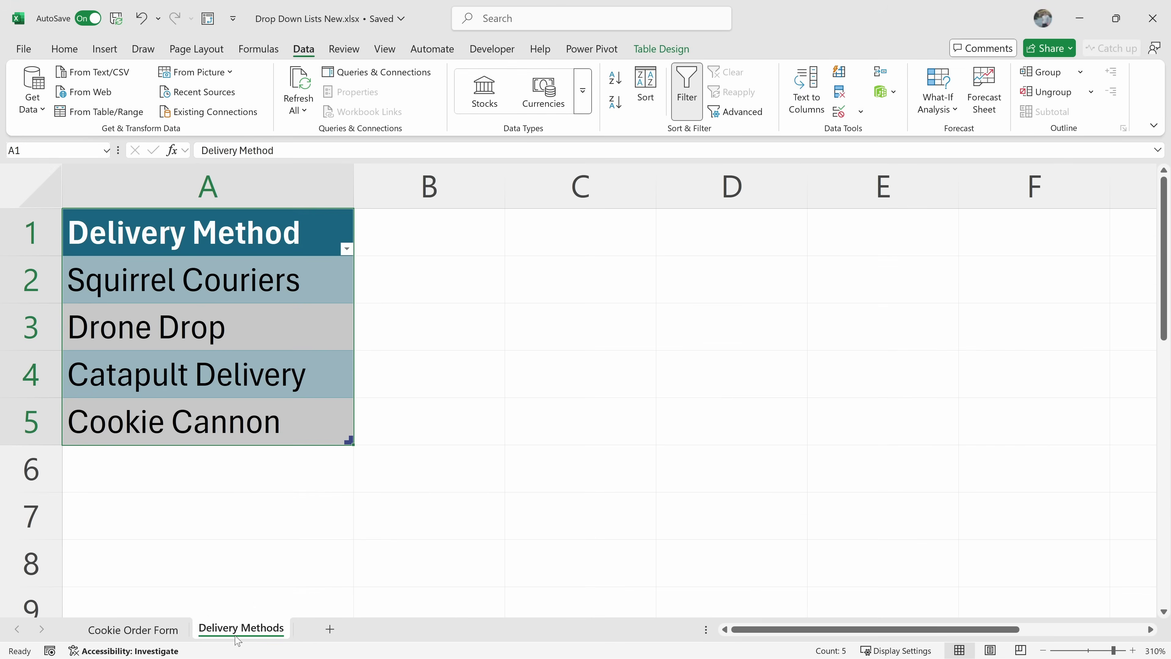
left_click(241, 478)
key("ctrl+v")
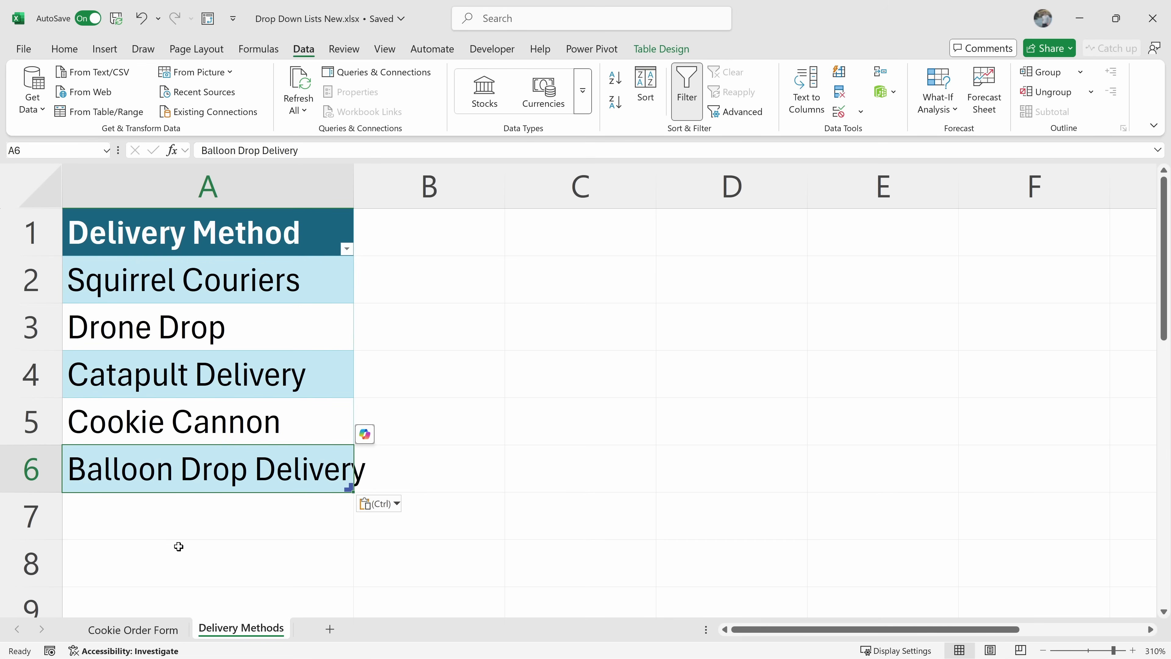
left_click(141, 630)
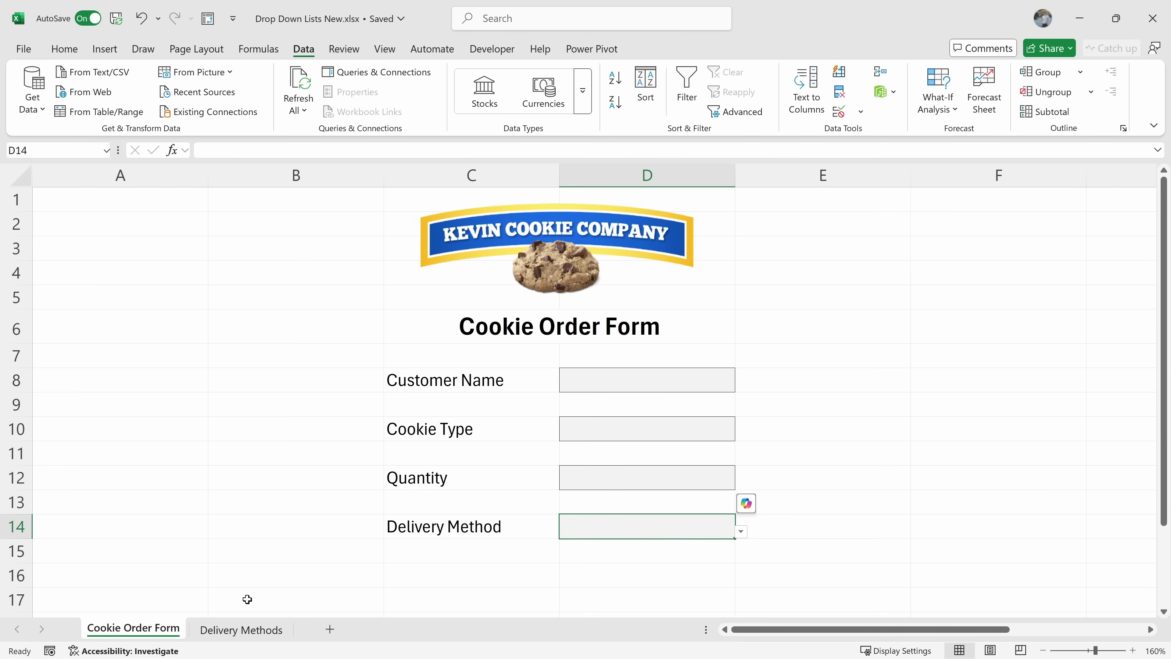
left_click(740, 532)
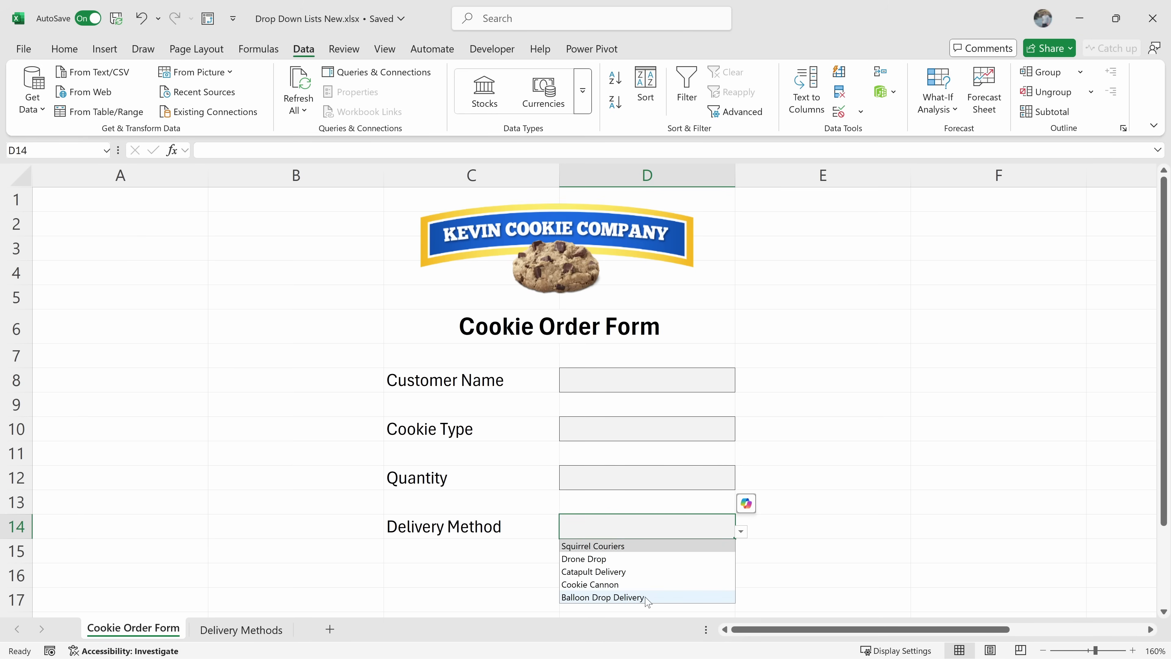
left_click(674, 528)
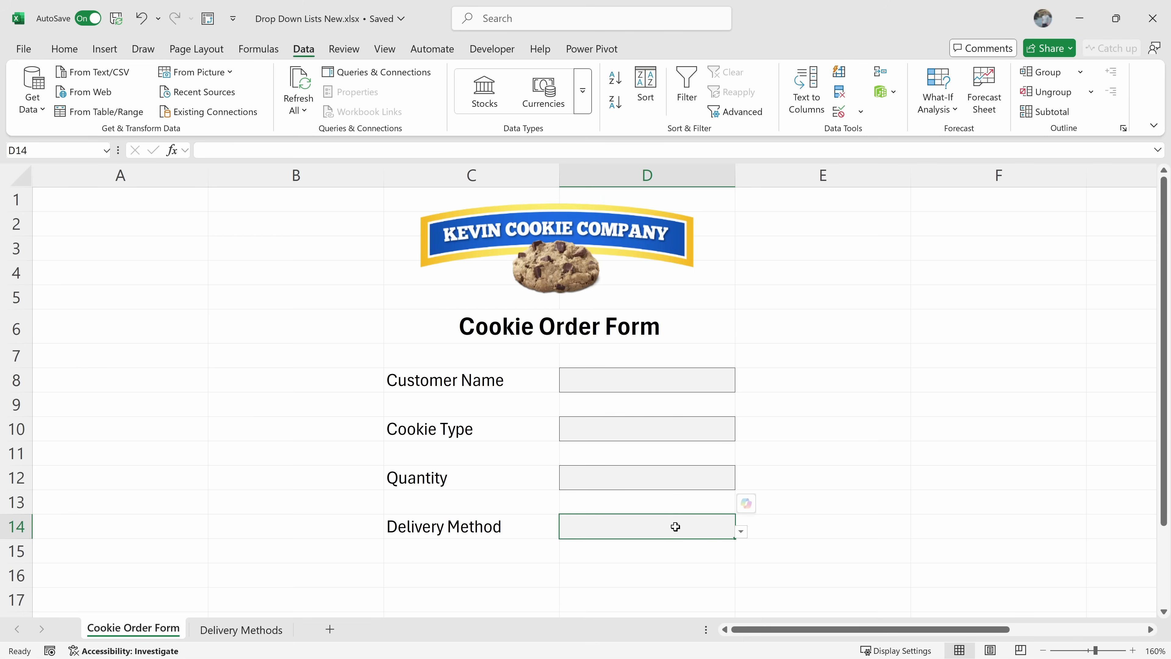
Add list validation with the source 1,2,3,4,5 to the Quantity cell D12 and check the choices in its drop-down.
left_click(648, 482)
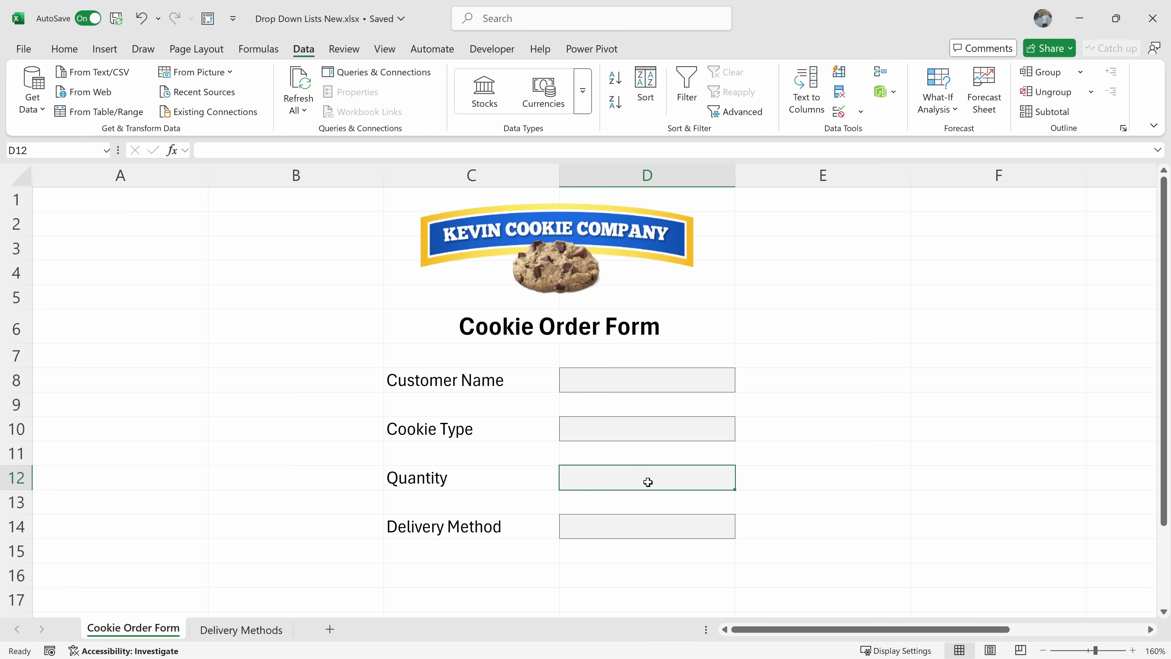
left_click(840, 113)
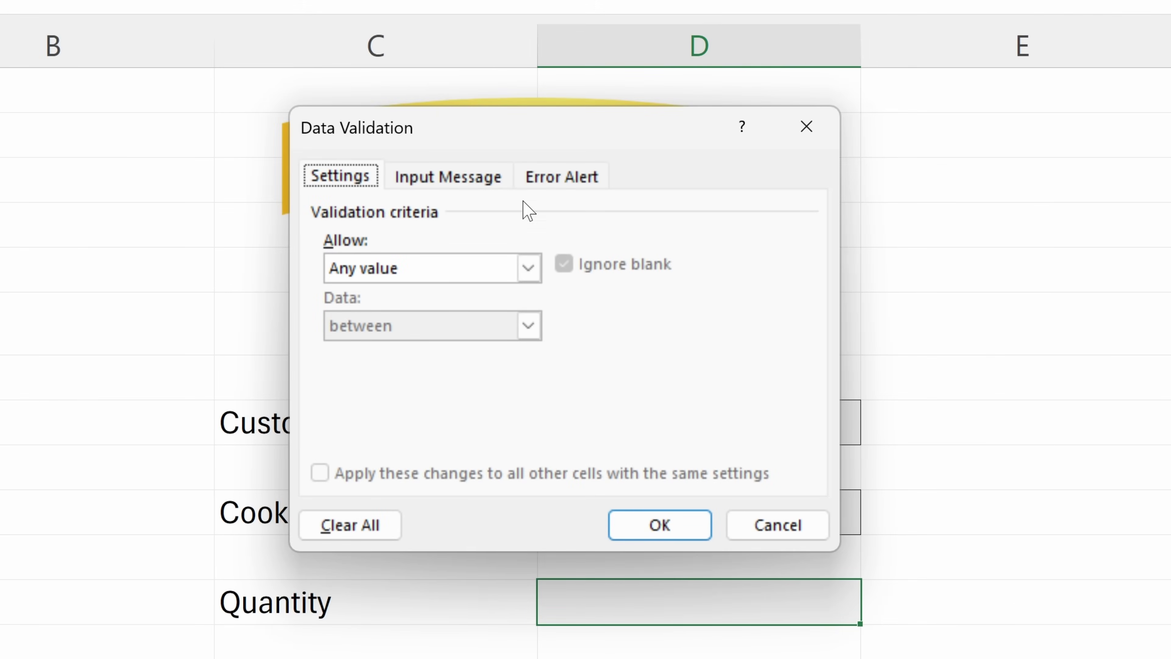
left_click(447, 270)
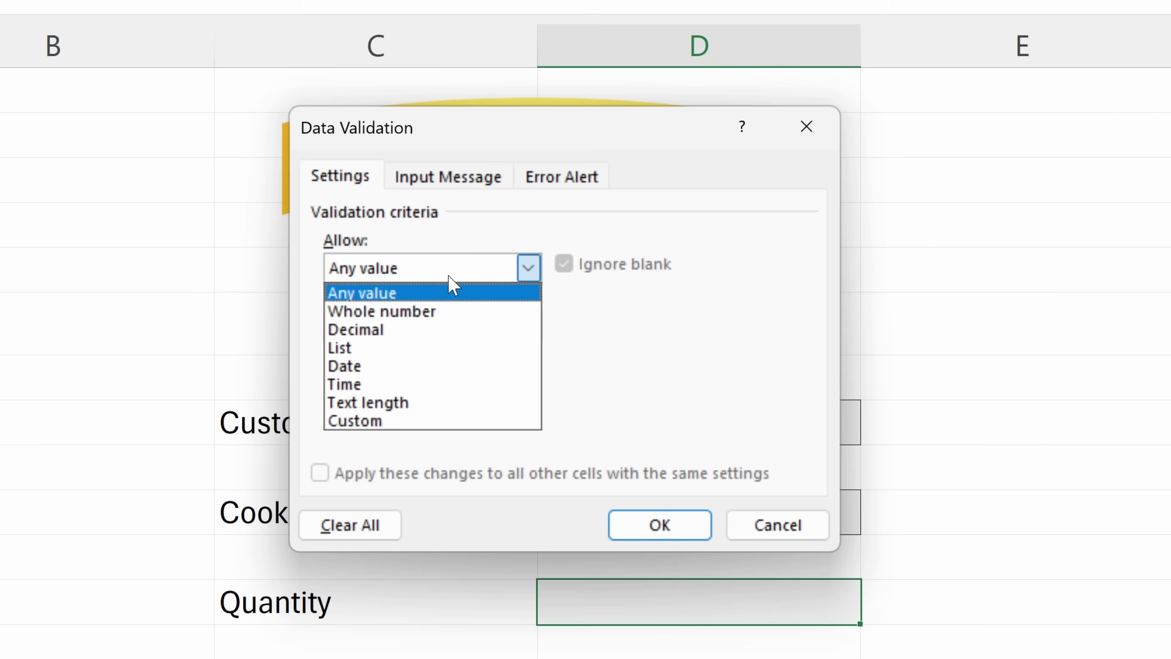
left_click(407, 348)
left_click(409, 385)
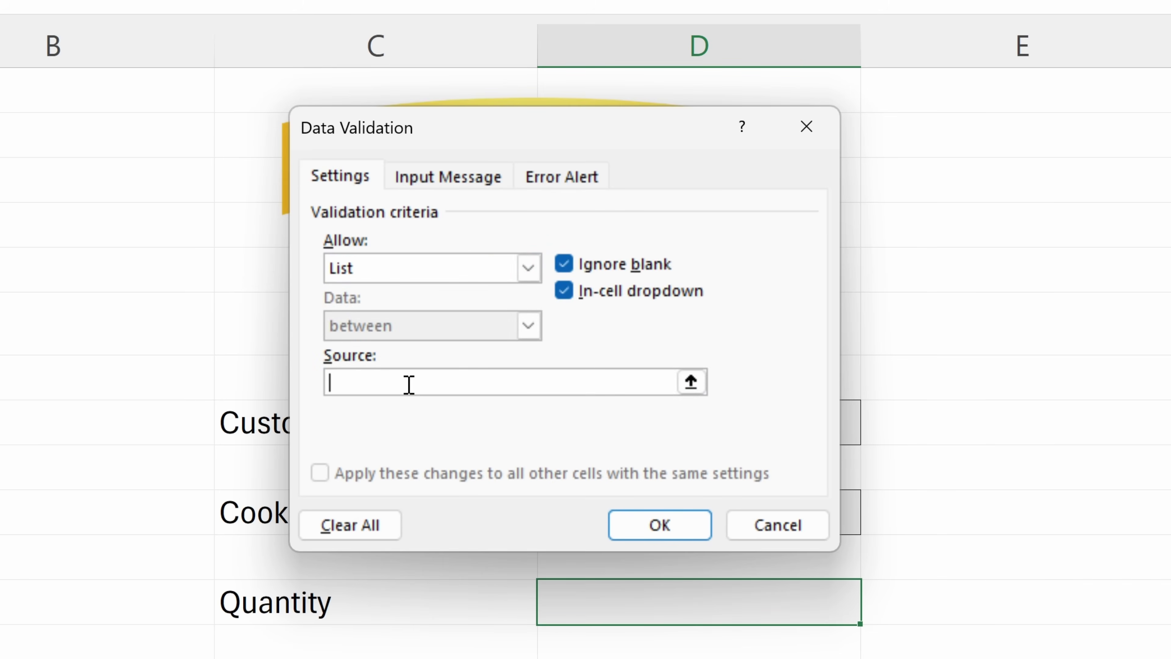
type("1,2,3,4,5")
left_click(684, 528)
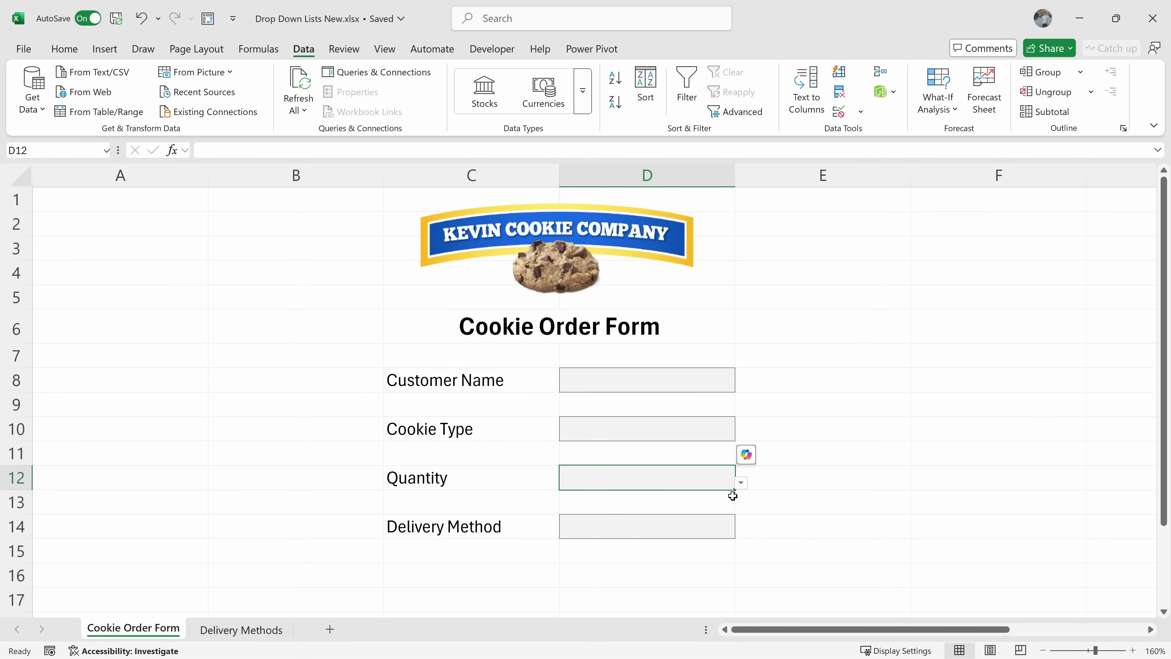
left_click(741, 482)
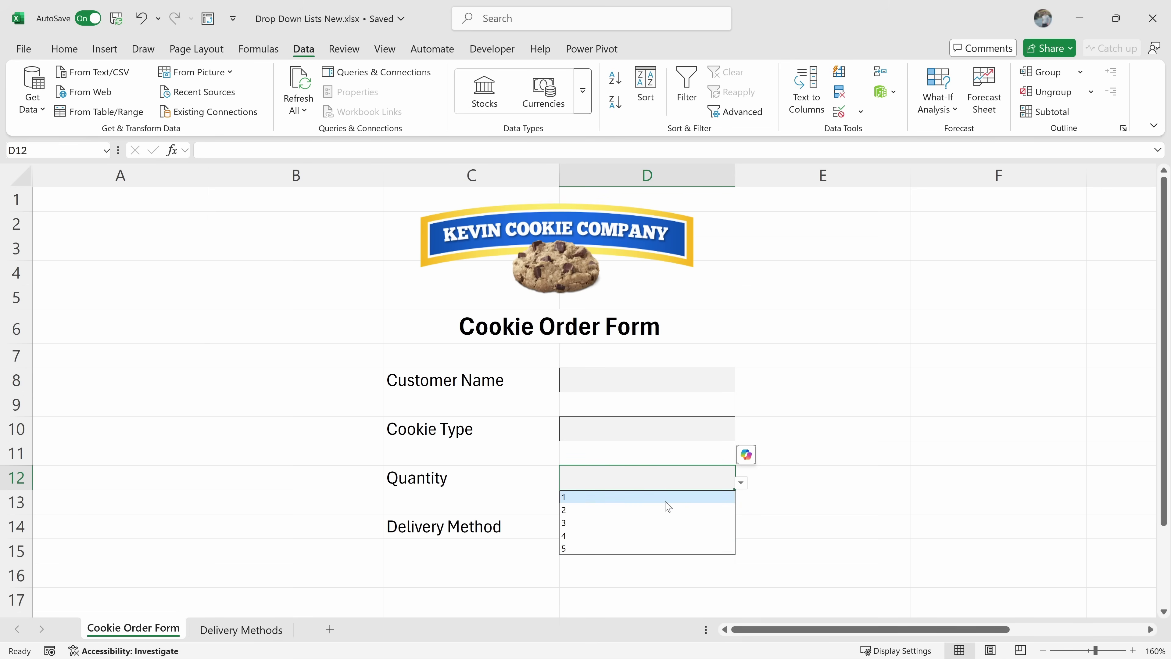
left_click(663, 482)
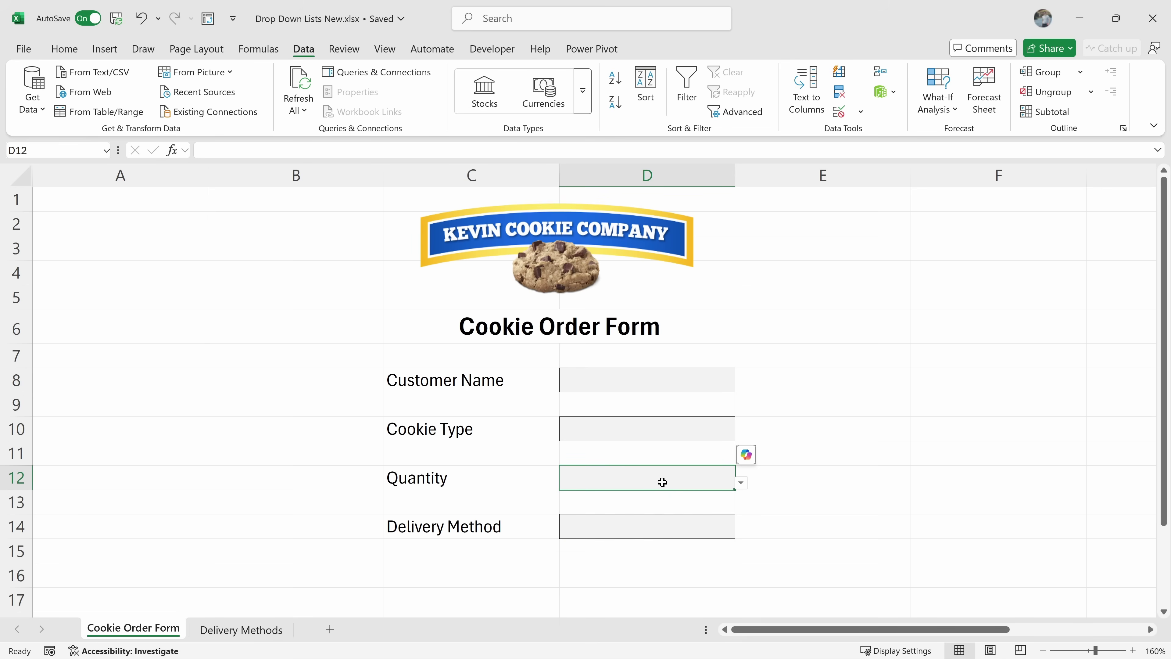
Try to enter 6, a value outside the list, in the Quantity cell D12 and cancel the entry.
type("6")
key("Return")
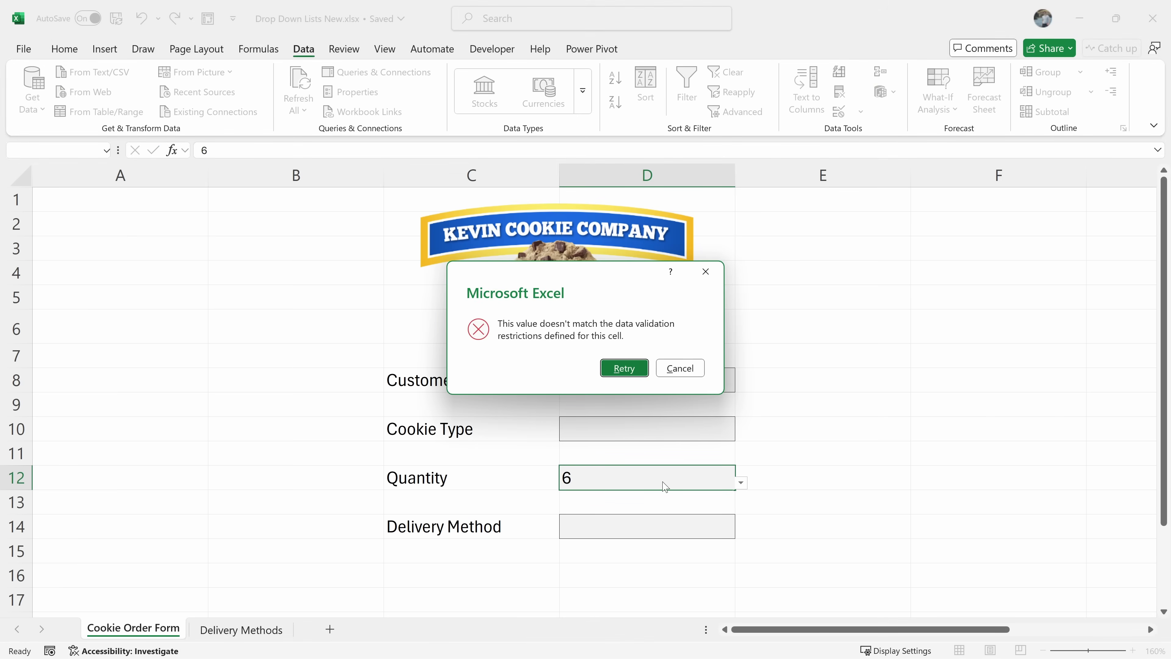
left_click(679, 369)
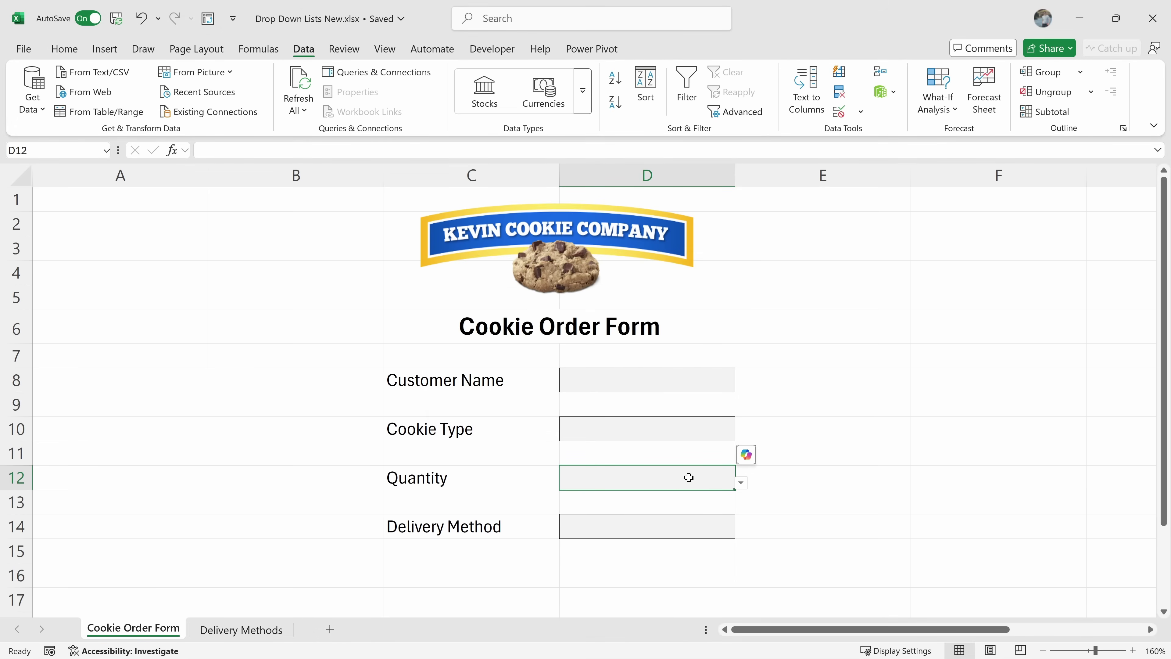
Turn off the error alert for invalid data in the validation settings of the Quantity cell D12.
left_click(841, 113)
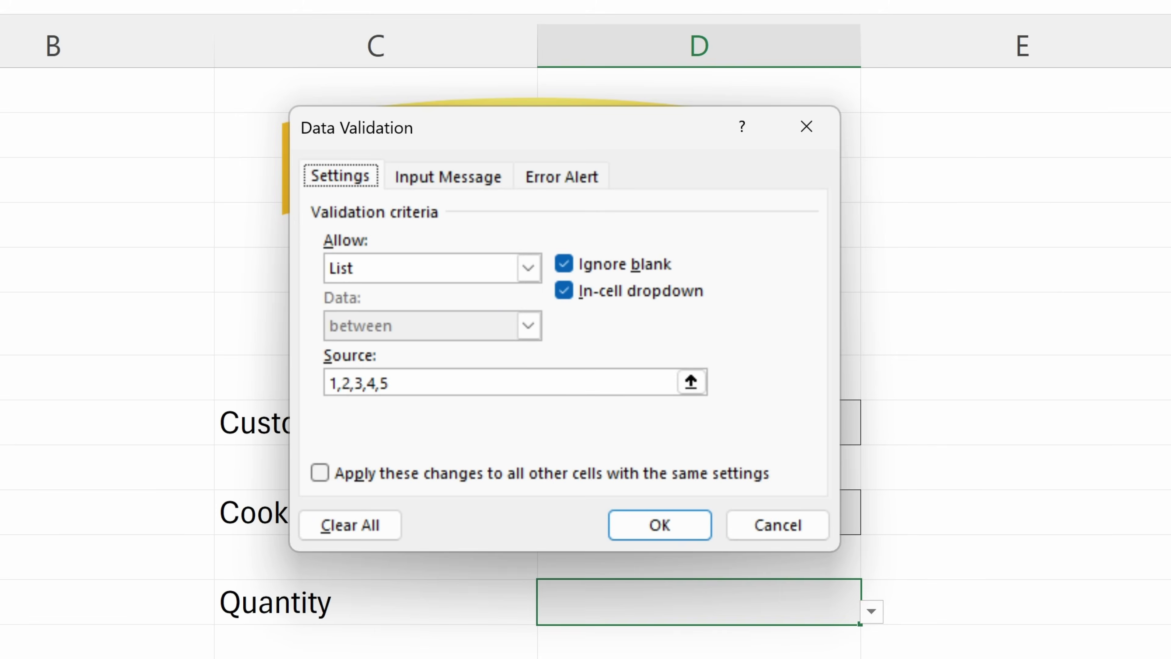
left_click(562, 181)
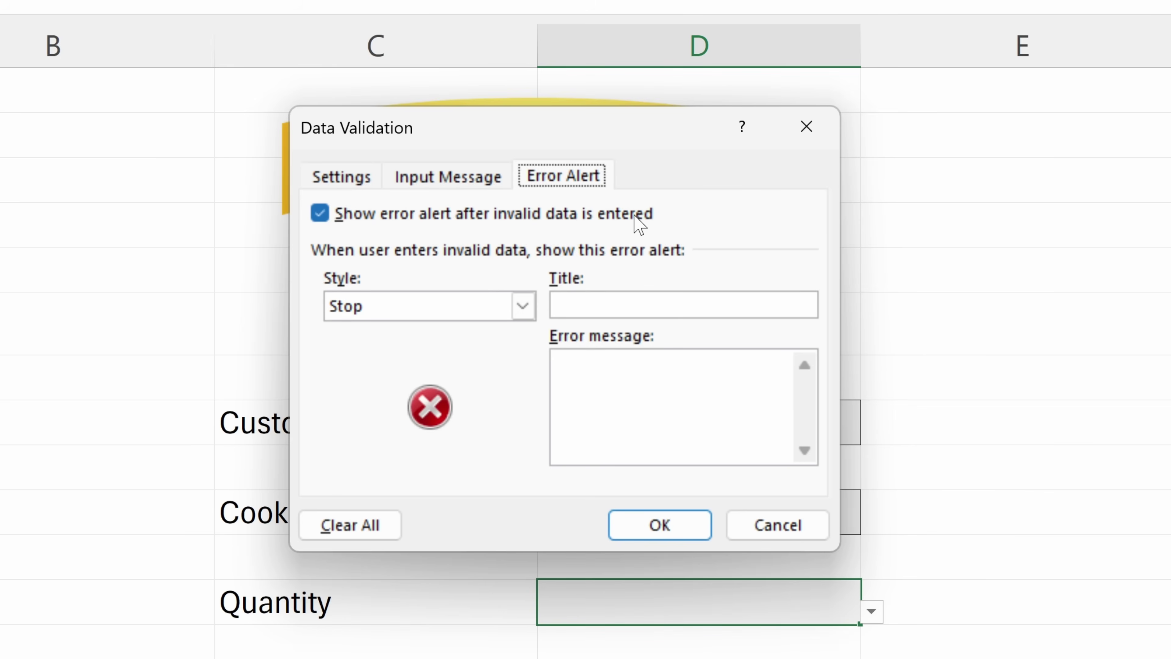
left_click(318, 217)
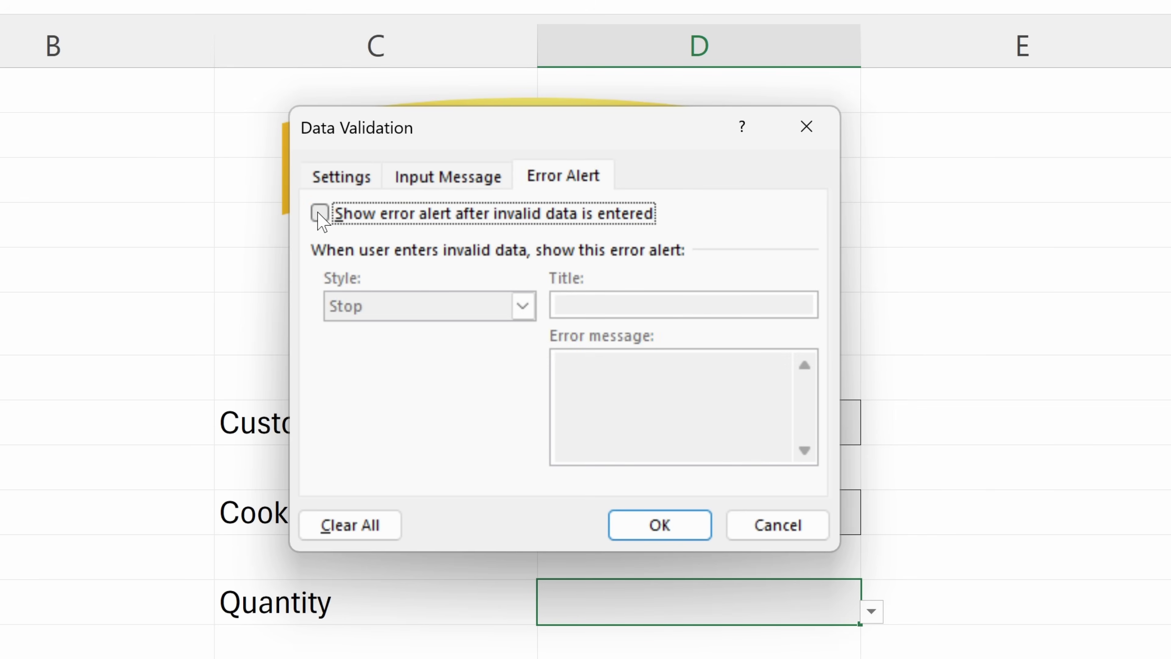
left_click(660, 525)
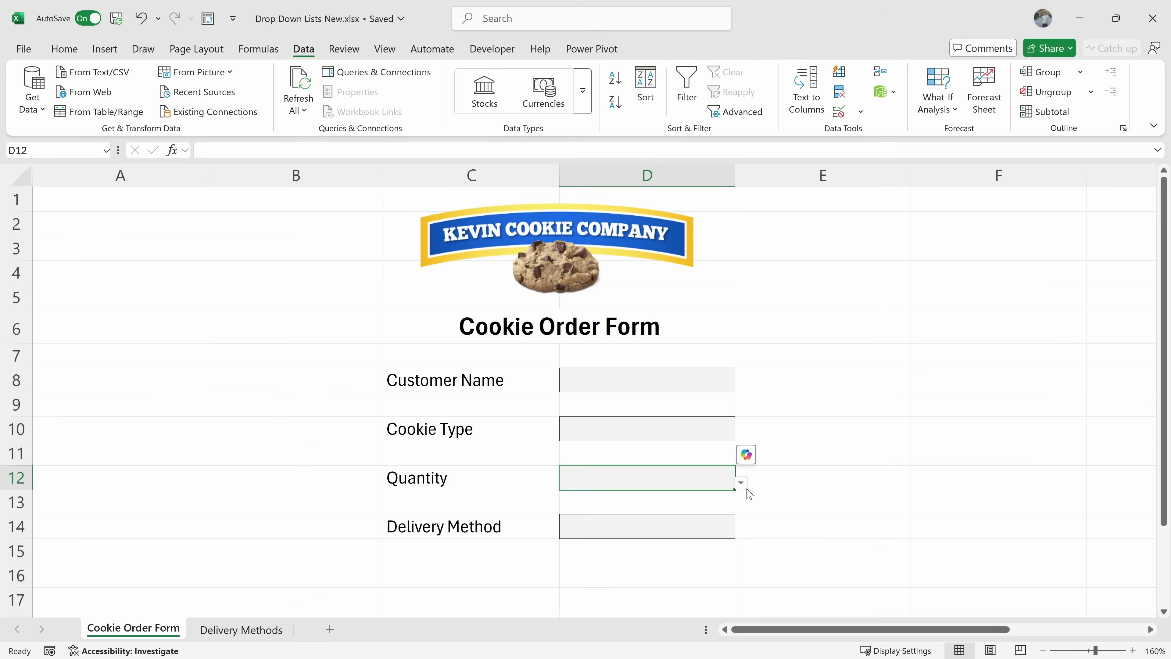
Check the Quantity drop-down's choices and enter the unlisted value 6 in D12.
left_click(741, 485)
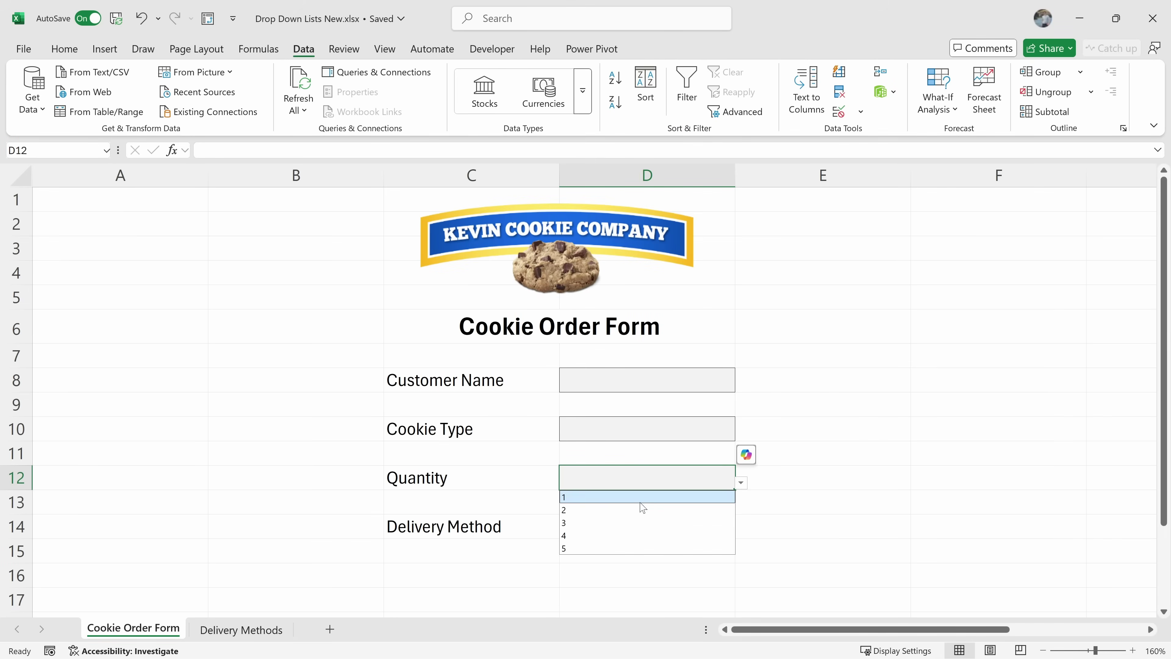
double_click(628, 477)
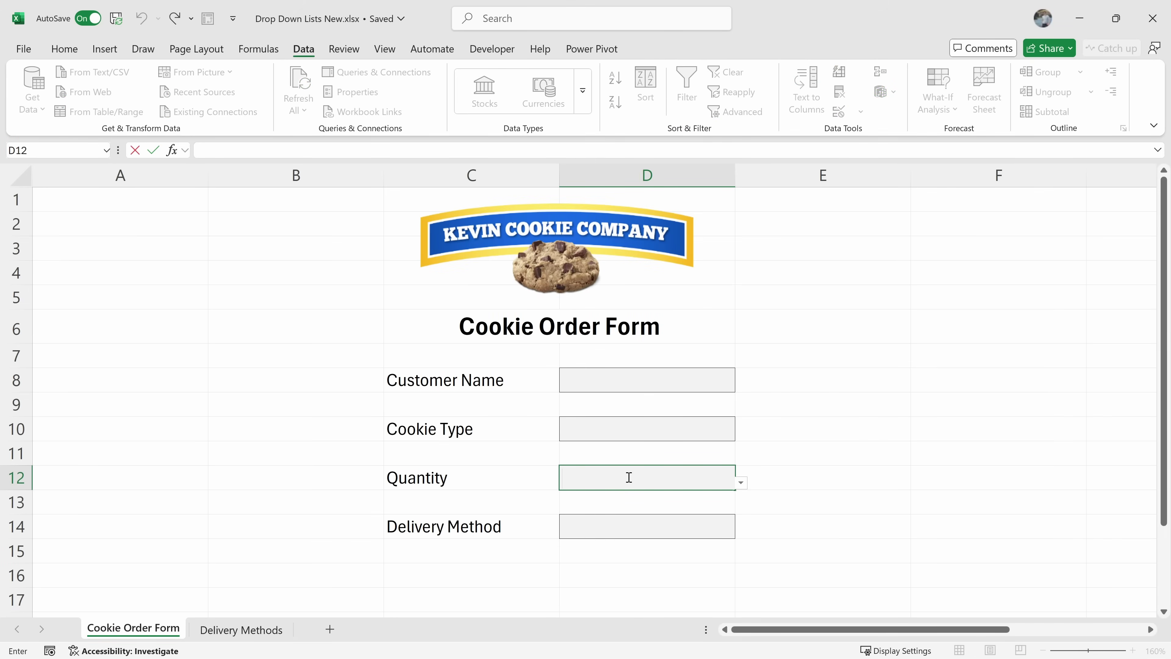
key("Return")
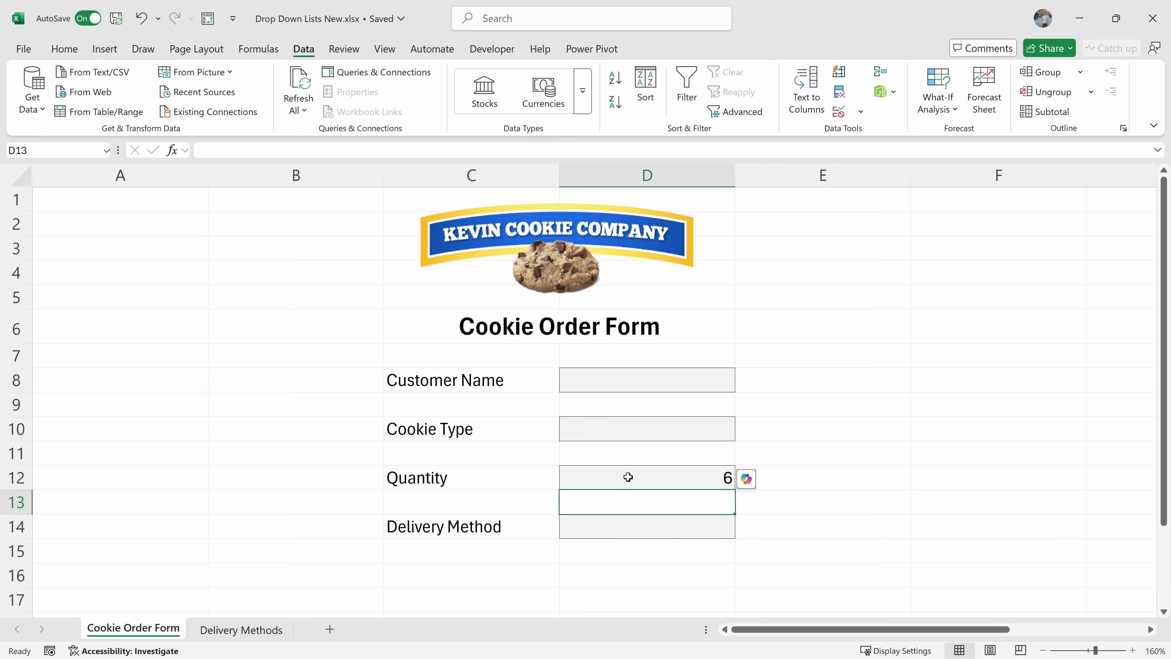